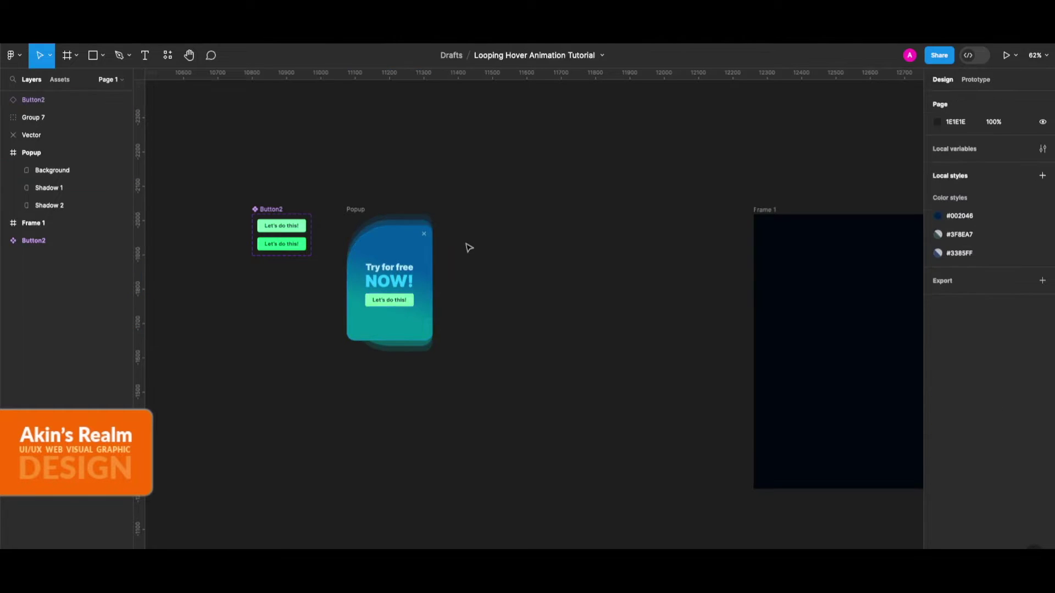
Step: Duplicate the Popup frame's background with its shadow layers, placing the copy between the original popup and Frame 1
{"action": "left_click", "coordinate": [399, 276]}
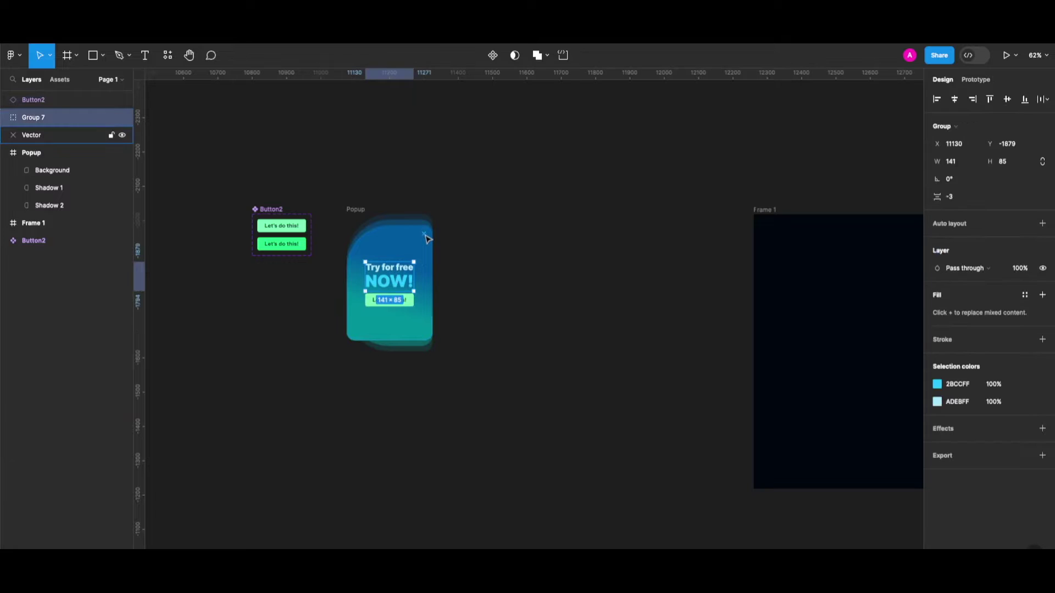
{"action": "left_click", "coordinate": [424, 233]}
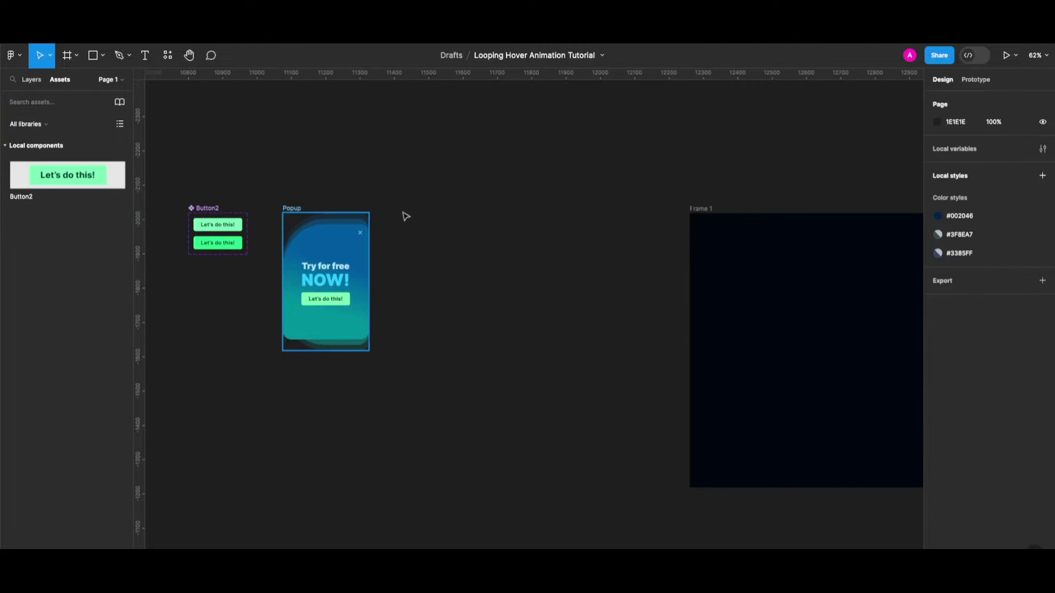
{"action": "key", "text": "ctrl+d"}
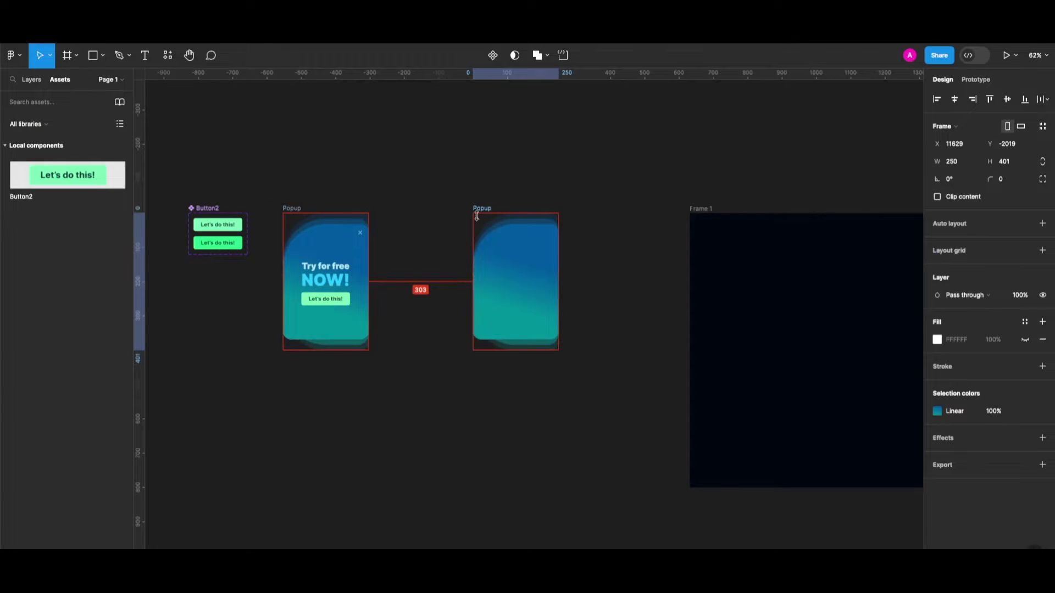
{"action": "scroll", "coordinate": [543, 172], "scroll_direction": "left", "scroll_amount": 1}
{"action": "key", "text": "Escape"}
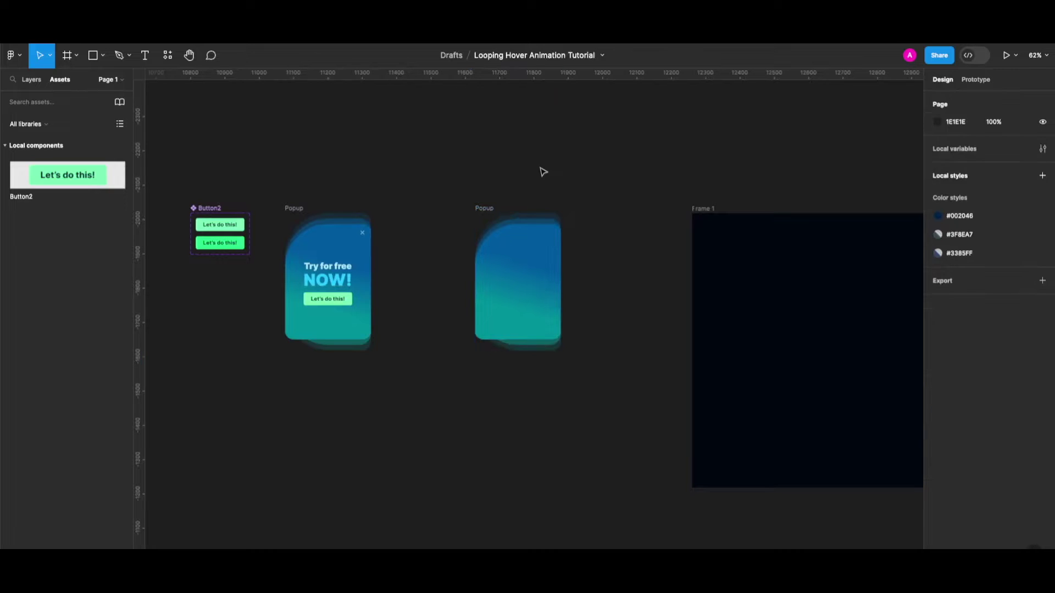
Step: Examine the Background, Shadow 1 and Shadow 2 layers inside the duplicated Popup frame
{"action": "scroll", "coordinate": [542, 172], "scroll_direction": "right", "scroll_amount": 2}
{"action": "left_click", "coordinate": [32, 79]}
{"action": "left_click", "coordinate": [82, 171]}
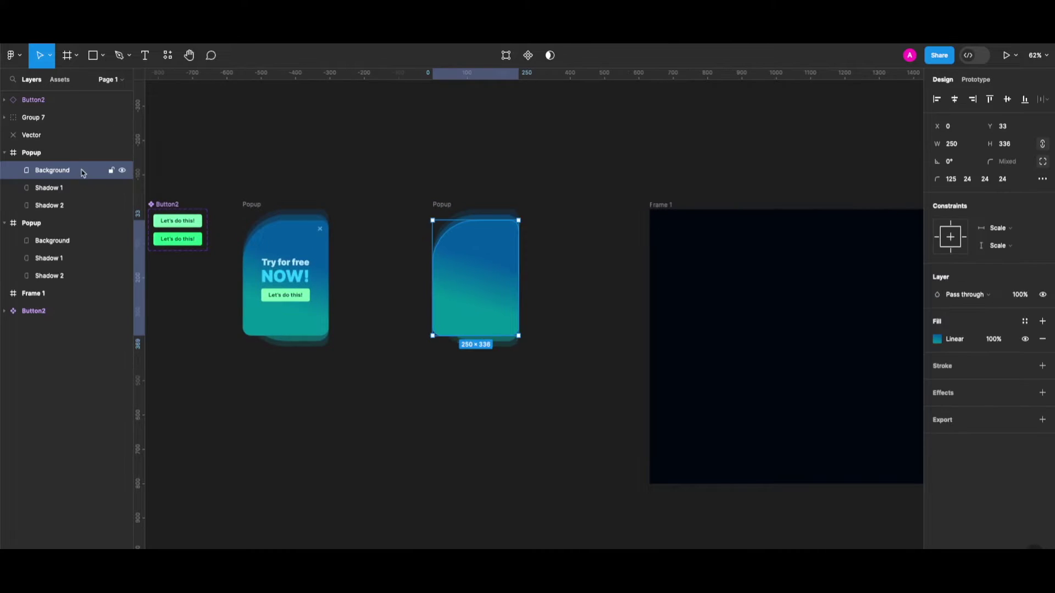
{"action": "left_click", "coordinate": [61, 191]}
{"action": "left_click", "coordinate": [60, 206]}
{"action": "left_click", "coordinate": [60, 172]}
{"action": "left_click", "coordinate": [422, 222]}
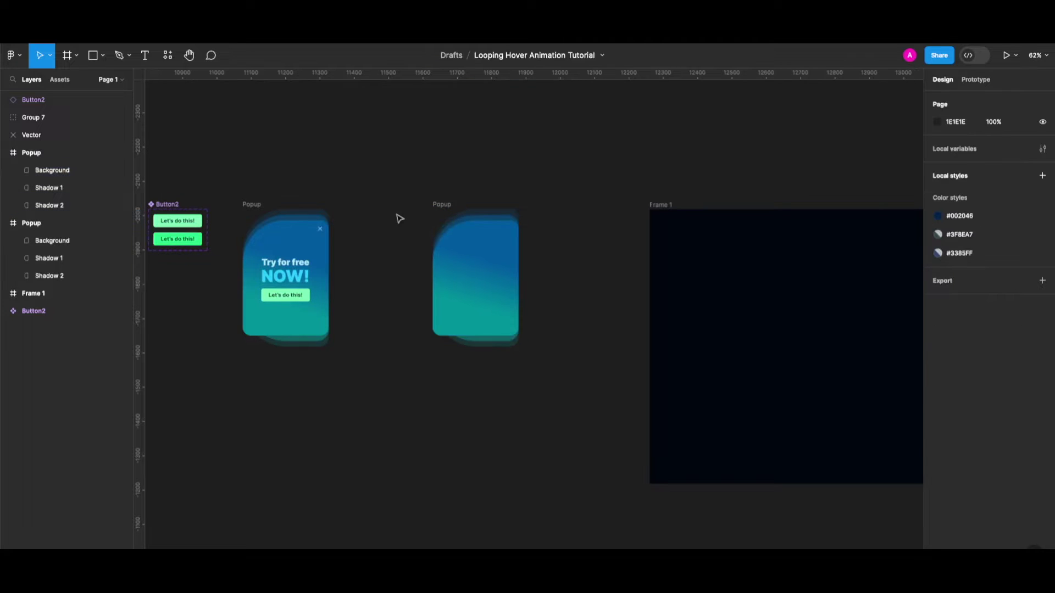
Step: Convert the duplicated Popup frame into a component and add a second variant, keeping the name Variant2
{"action": "left_click", "coordinate": [442, 205]}
{"action": "left_click", "coordinate": [492, 56]}
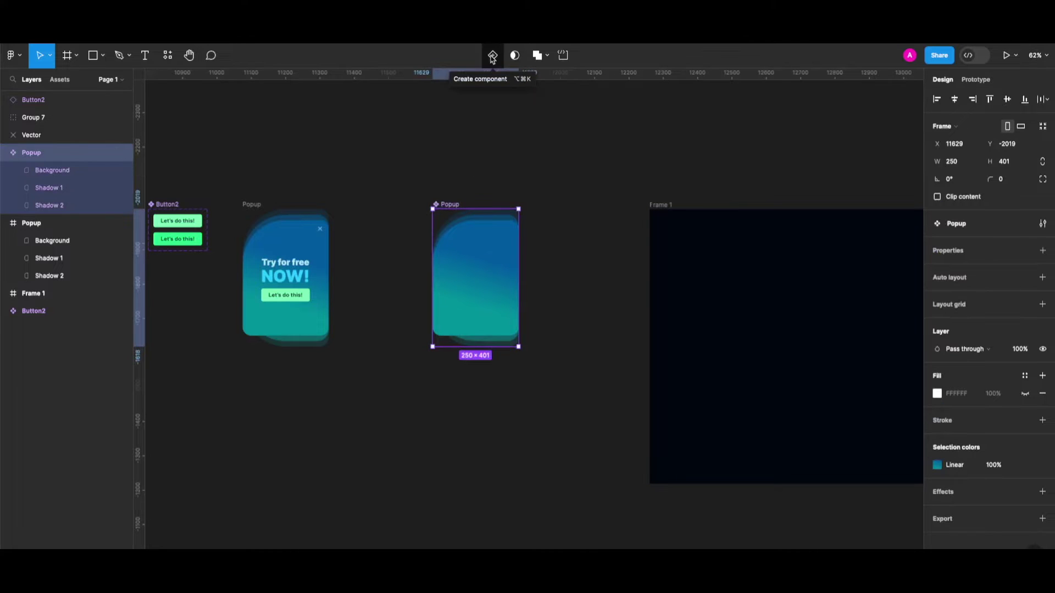
{"action": "left_click", "coordinate": [970, 82]}
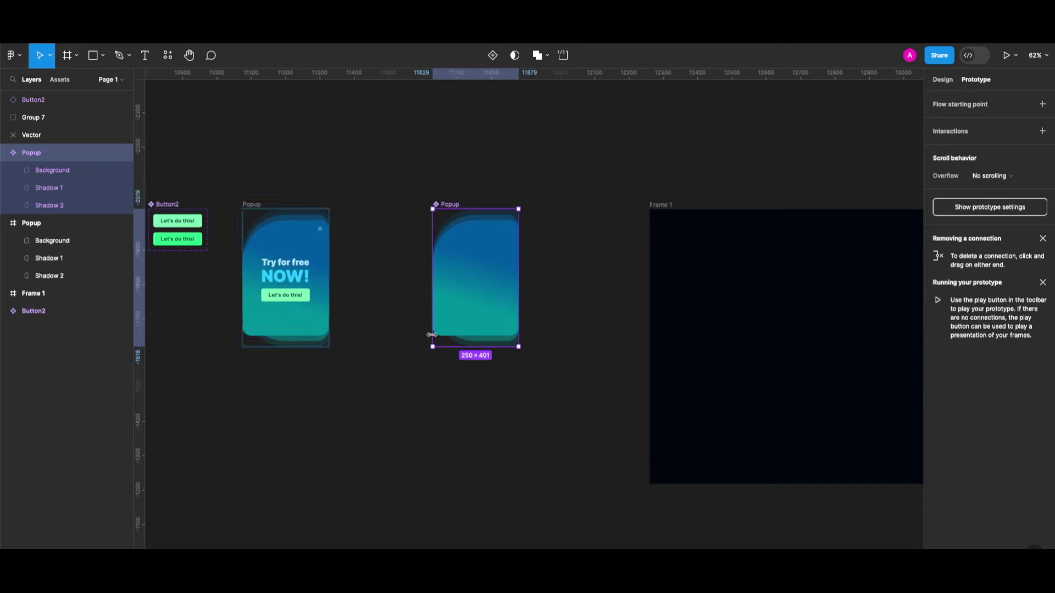
{"action": "left_click", "coordinate": [494, 56]}
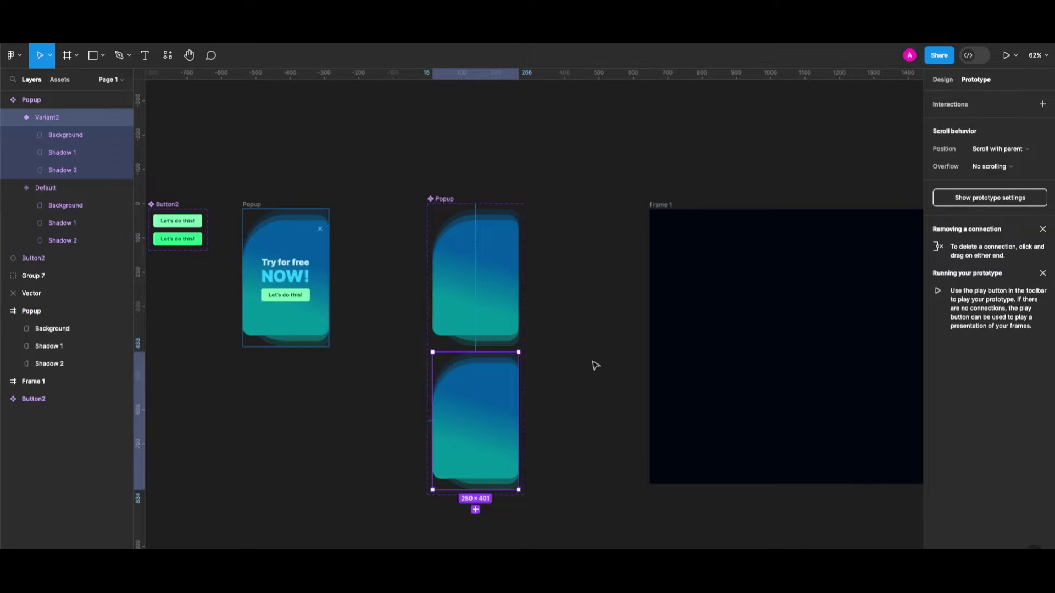
{"action": "scroll", "coordinate": [568, 379], "scroll_direction": "down", "scroll_amount": 2}
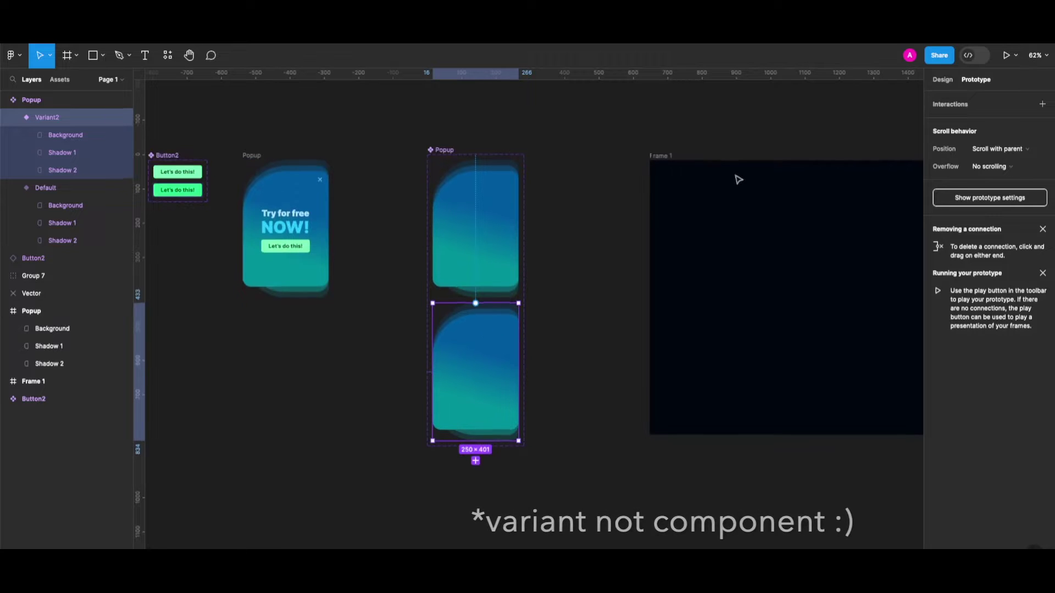
{"action": "scroll", "coordinate": [737, 176], "scroll_direction": "down", "scroll_amount": 1}
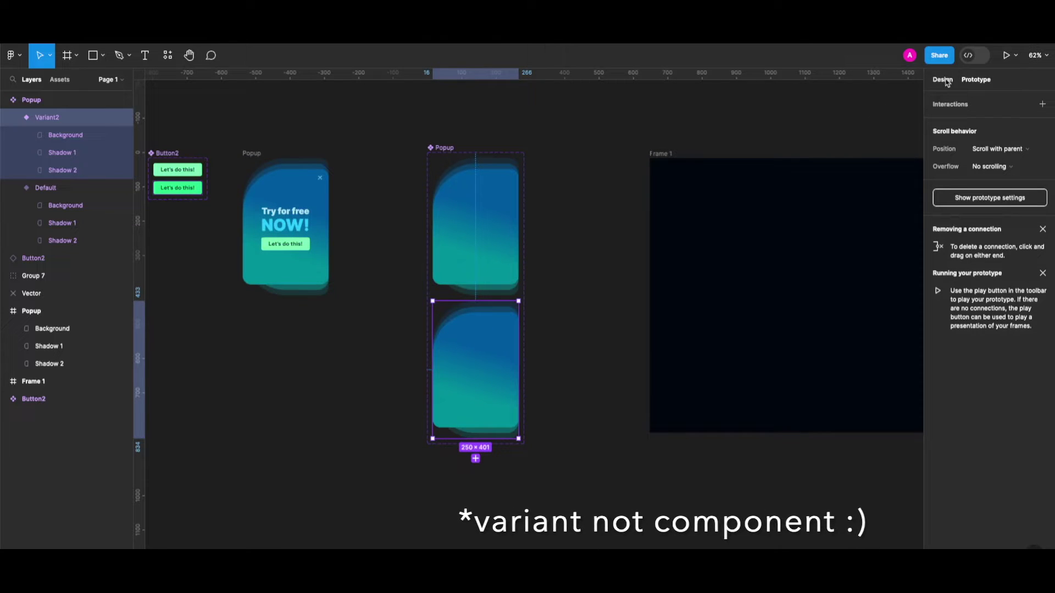
{"action": "left_click", "coordinate": [942, 80]}
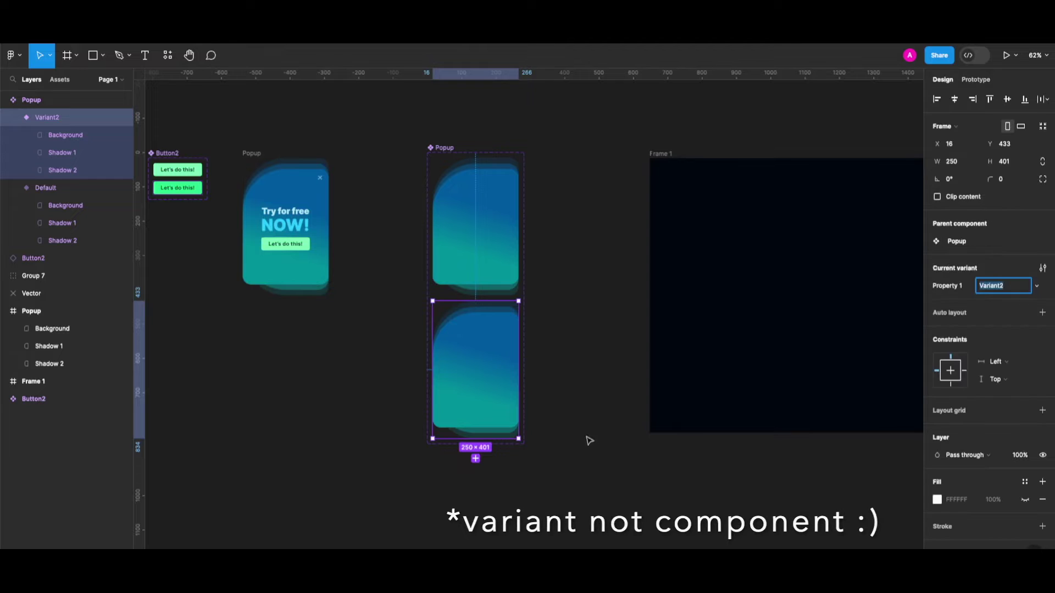
{"action": "key", "text": "Escape"}
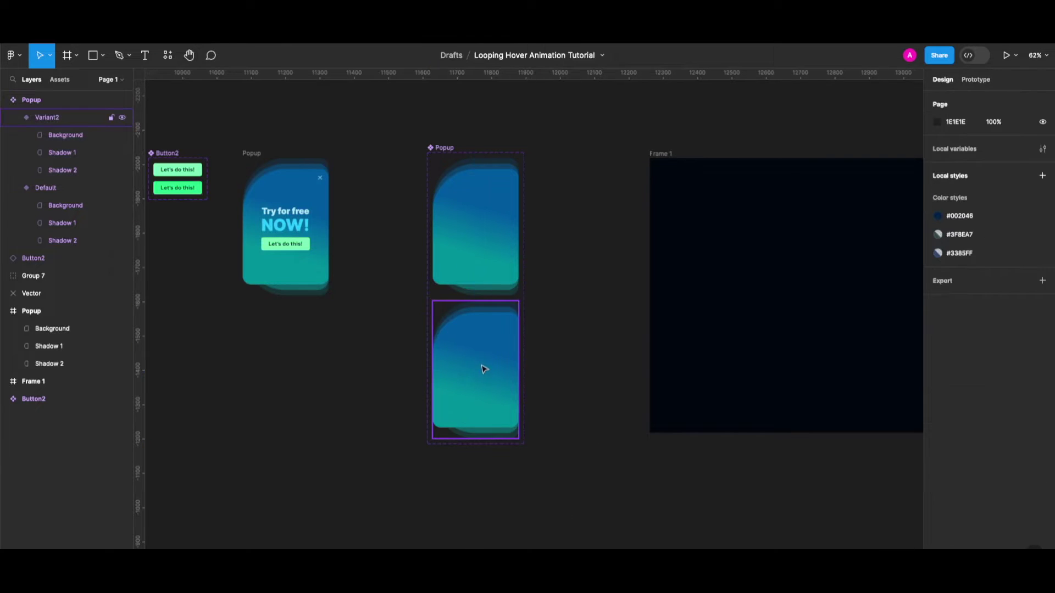
Step: Set the layer opacity of Shadow 1 in the second Popup variant to 100%
{"action": "left_click", "coordinate": [495, 315]}
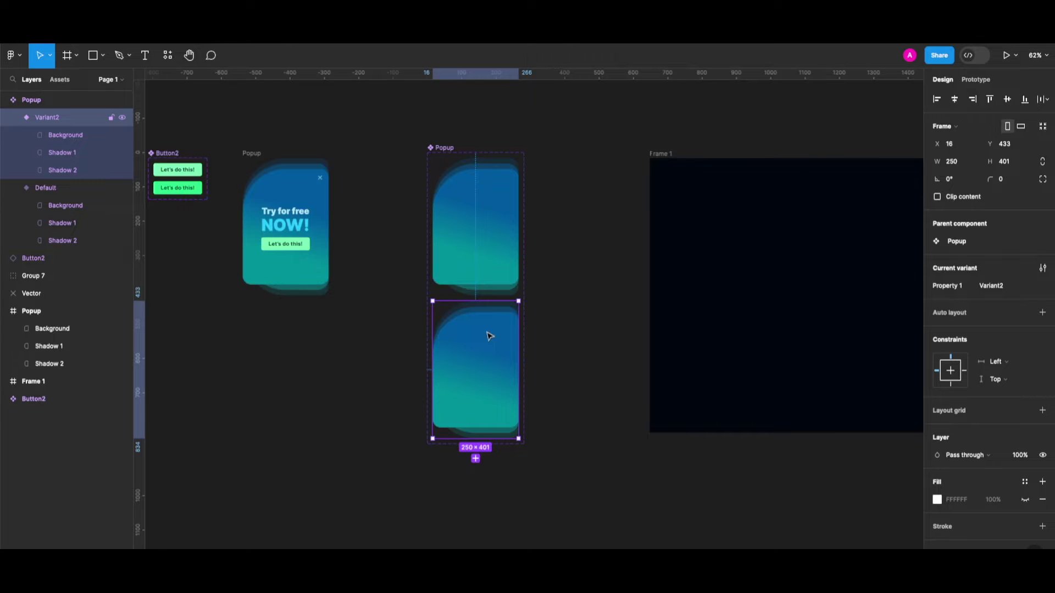
{"action": "double_click", "coordinate": [491, 336]}
{"action": "scroll", "coordinate": [487, 333], "scroll_direction": "up", "scroll_amount": 3}
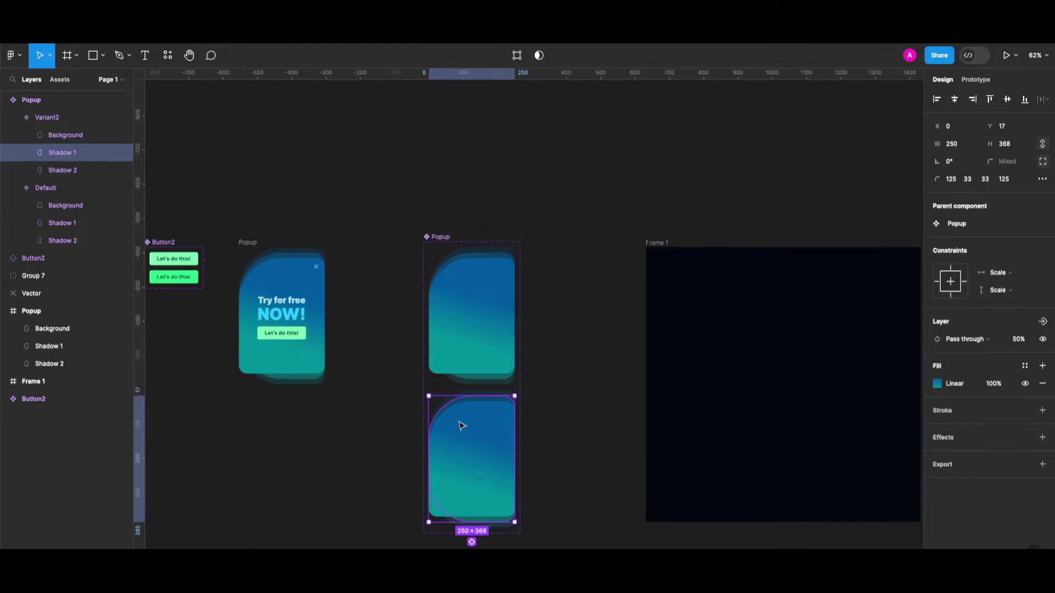
{"action": "scroll", "coordinate": [461, 426], "scroll_direction": "up", "scroll_amount": 5}
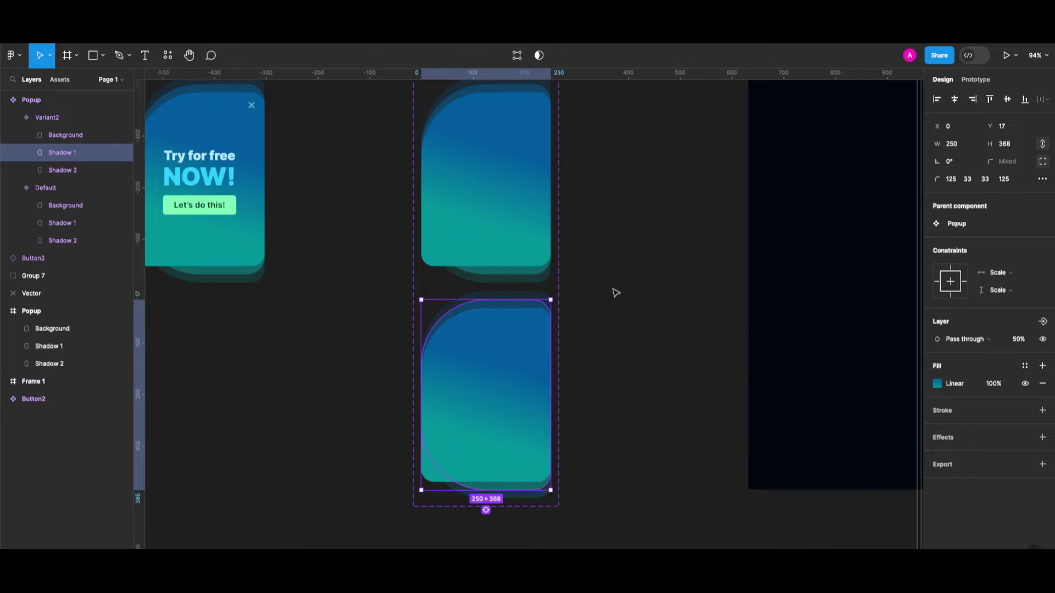
{"action": "left_click", "coordinate": [1019, 340]}
{"action": "type", "text": "100"}
{"action": "key", "text": "Return"}
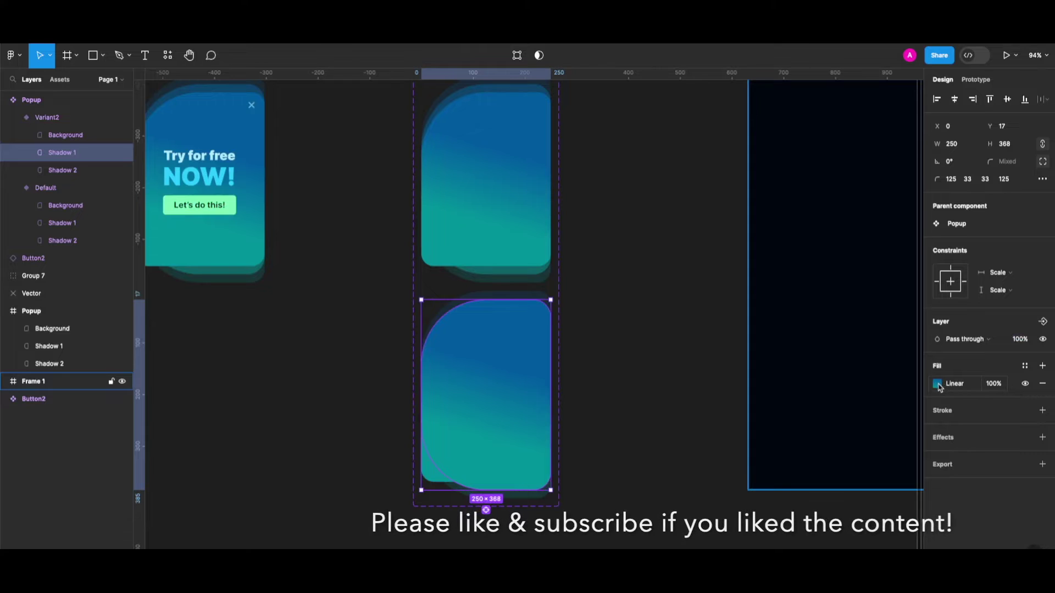
Step: Swap the linear gradient stops of Variant2's Shadow 1 so the fill runs from teal 009099 to blue
{"action": "left_click", "coordinate": [938, 384]}
{"action": "mouse_move", "coordinate": [910, 265]}
{"action": "left_mouse_down"}
{"action": "mouse_move", "coordinate": [835, 265]}
{"action": "mouse_move", "coordinate": [910, 266]}
{"action": "left_mouse_up"}
{"action": "left_click", "coordinate": [805, 266]}
{"action": "left_click_drag", "start_coordinate": [834, 265], "coordinate": [806, 265]}
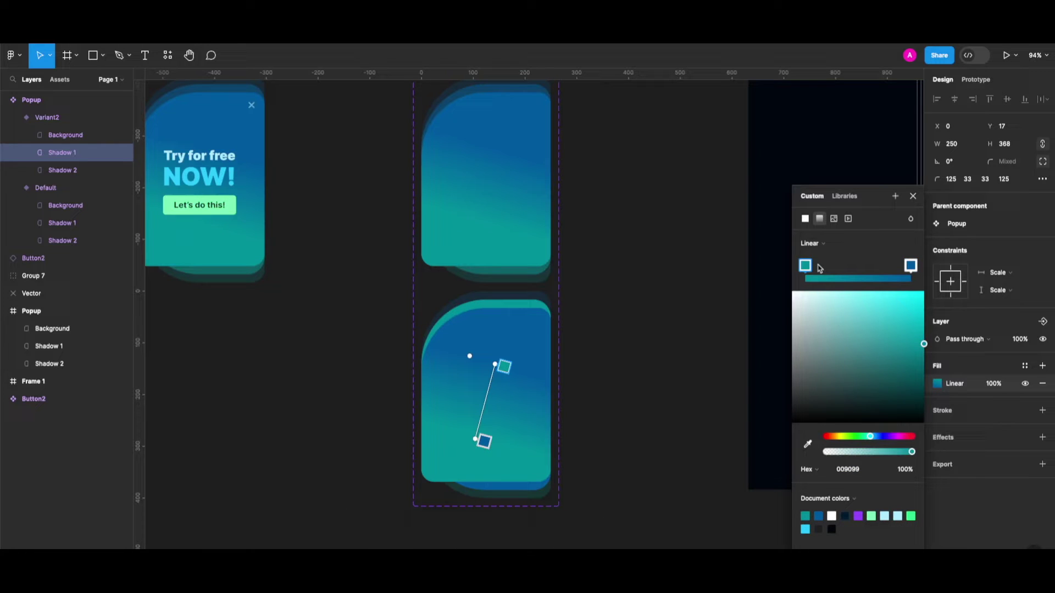
{"action": "left_click", "coordinate": [912, 196]}
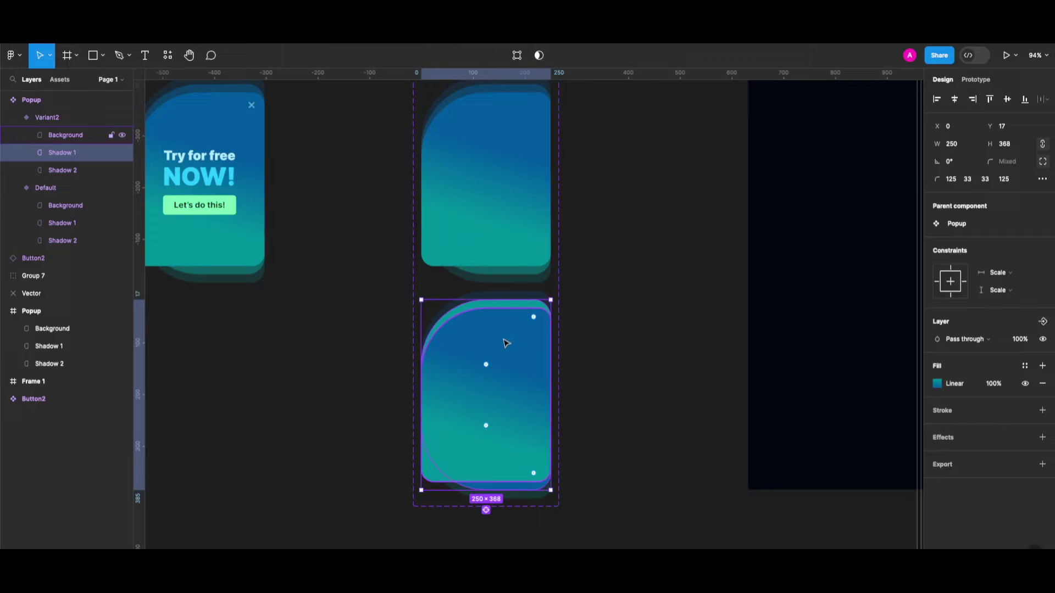
Step: Add a third variant to the Popup component based on Variant2
{"action": "scroll", "coordinate": [506, 343], "scroll_direction": "down", "scroll_amount": 2}
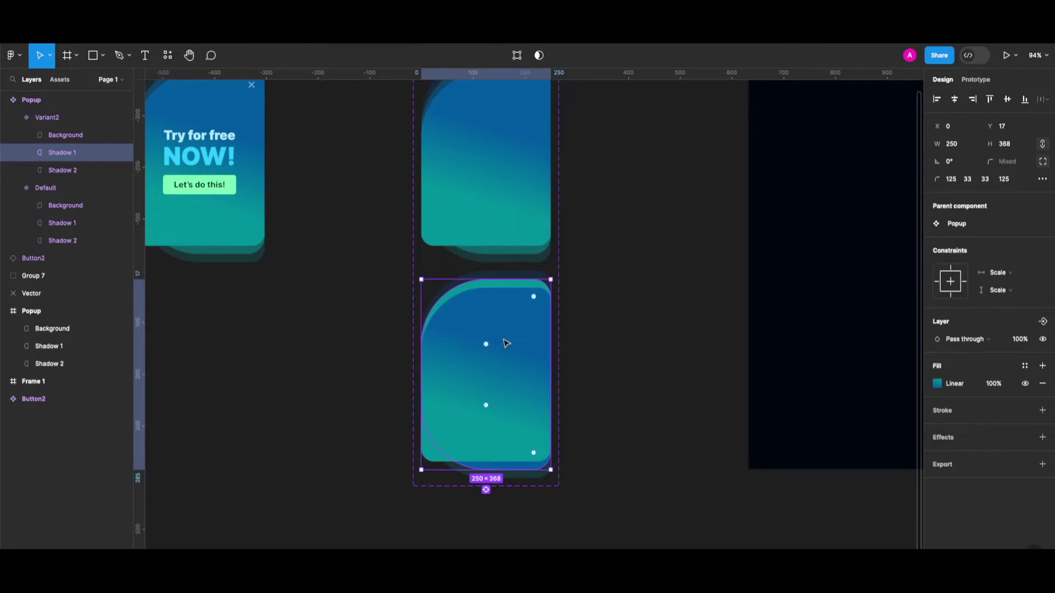
{"action": "scroll", "coordinate": [506, 343], "scroll_direction": "down", "scroll_amount": 3}
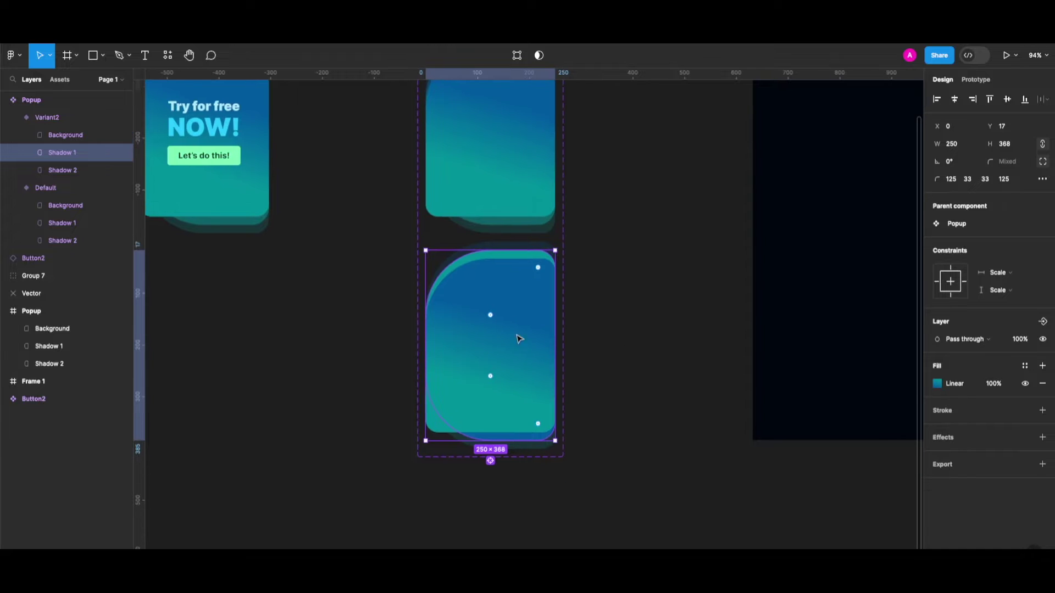
{"action": "key", "text": "Escape"}
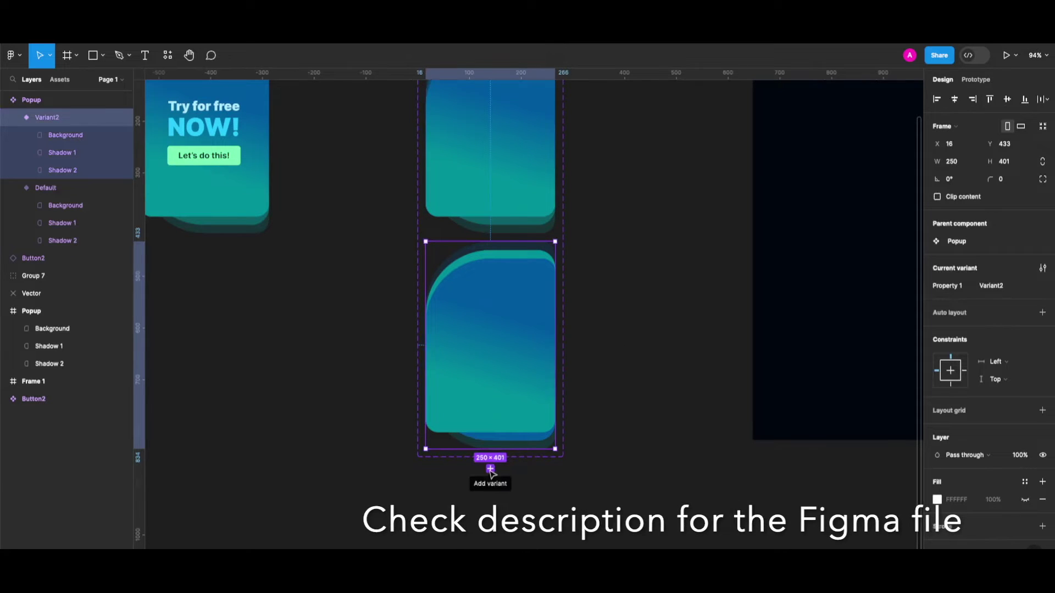
{"action": "left_click", "coordinate": [490, 469]}
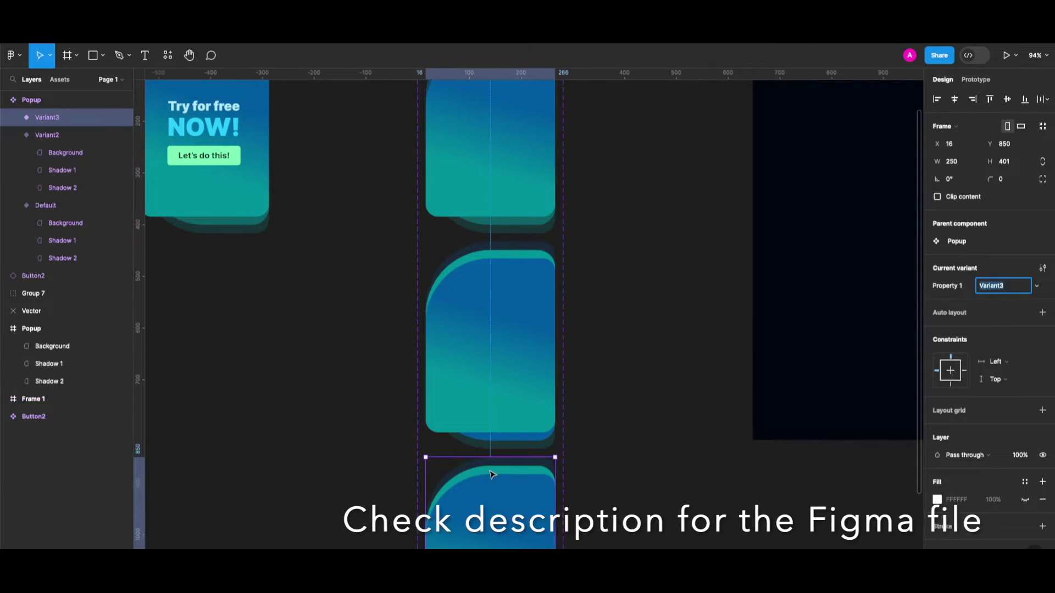
Step: In Variant3, reverse Shadow 1's gradient to run from blue 005C9F to teal 009099 and set its layer opacity to 50%
{"action": "scroll", "coordinate": [495, 462], "scroll_direction": "down", "scroll_amount": 5}
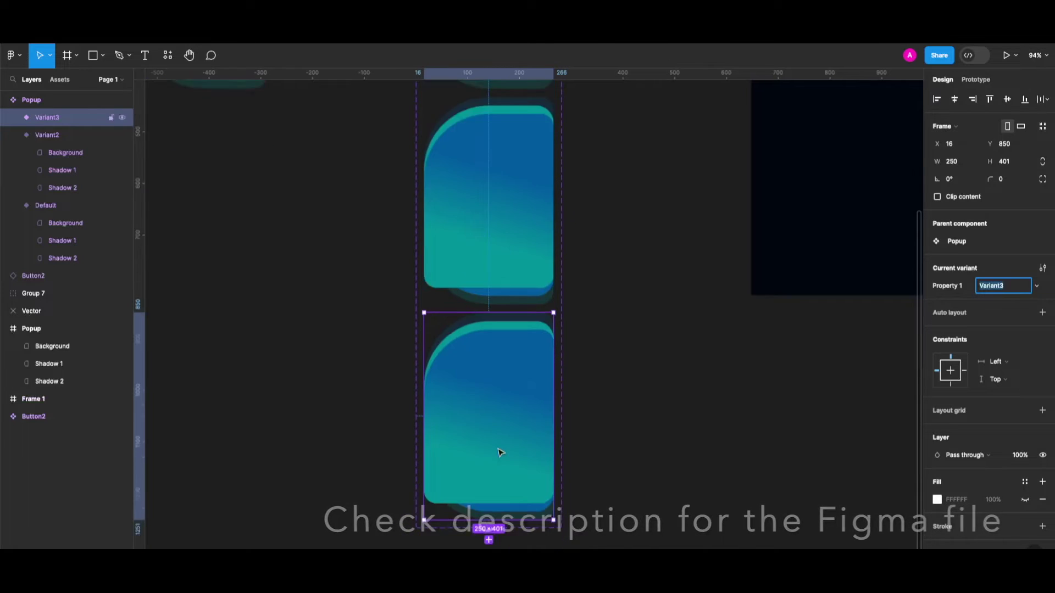
{"action": "scroll", "coordinate": [500, 452], "scroll_direction": "down", "scroll_amount": 2}
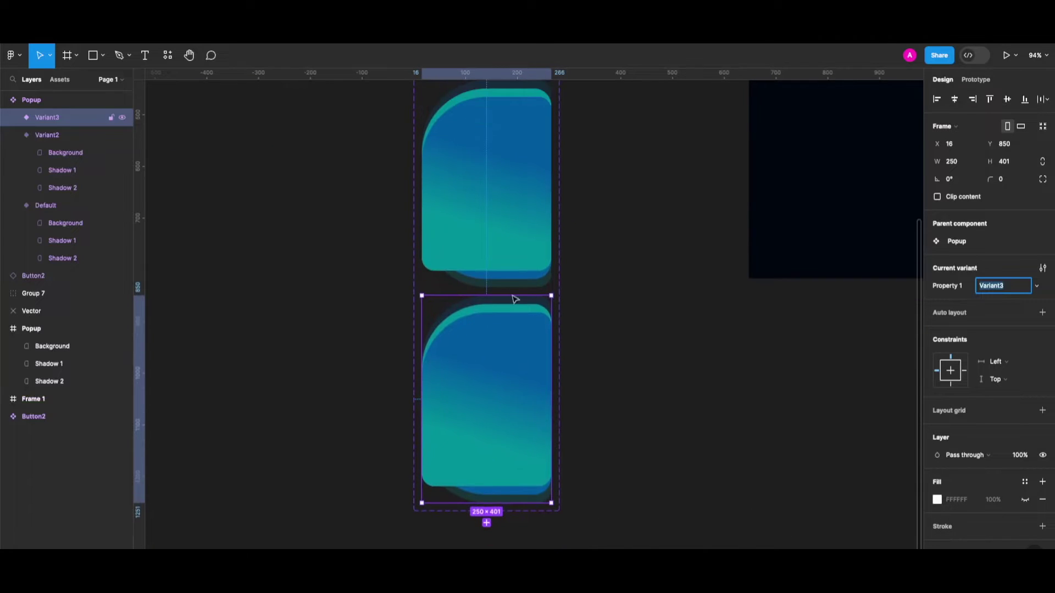
{"action": "double_click", "coordinate": [517, 314]}
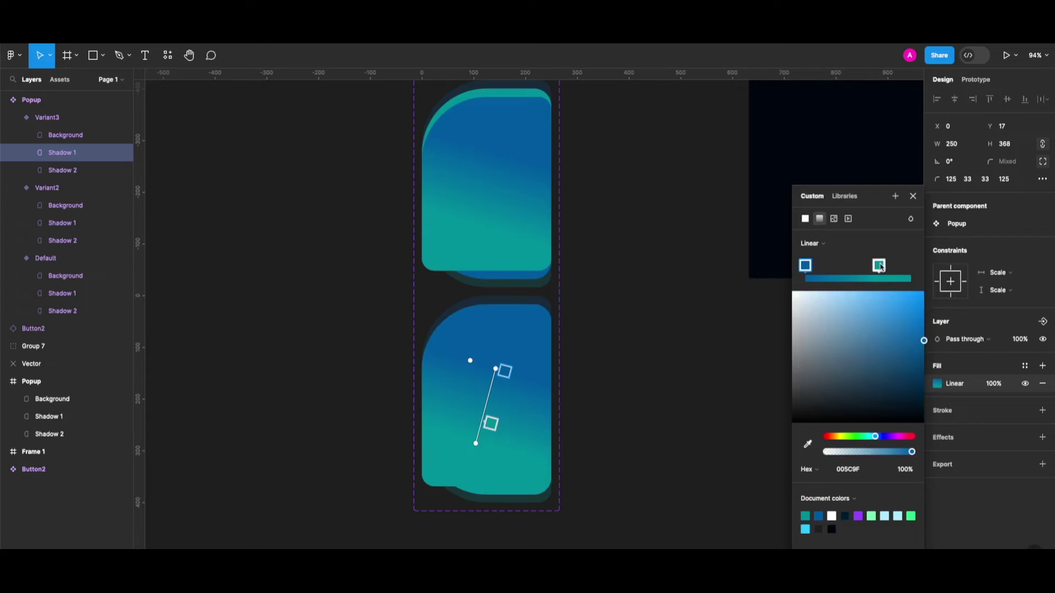
{"action": "left_click_drag", "start_coordinate": [879, 265], "coordinate": [939, 268]}
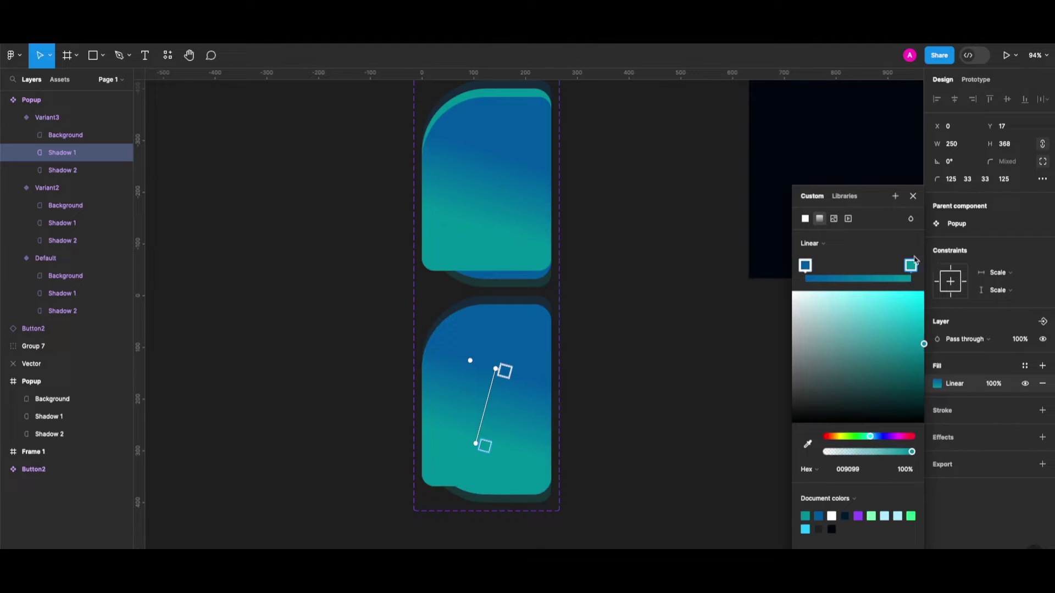
{"action": "left_click", "coordinate": [1025, 341]}
{"action": "type", "text": "50"}
{"action": "key", "text": "Return"}
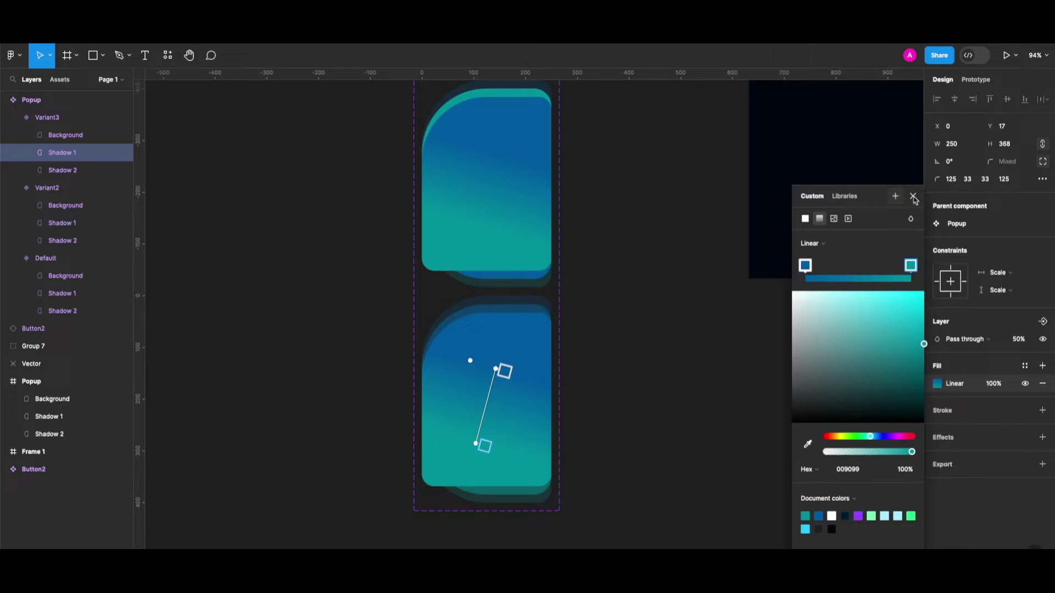
{"action": "key", "text": "Escape"}
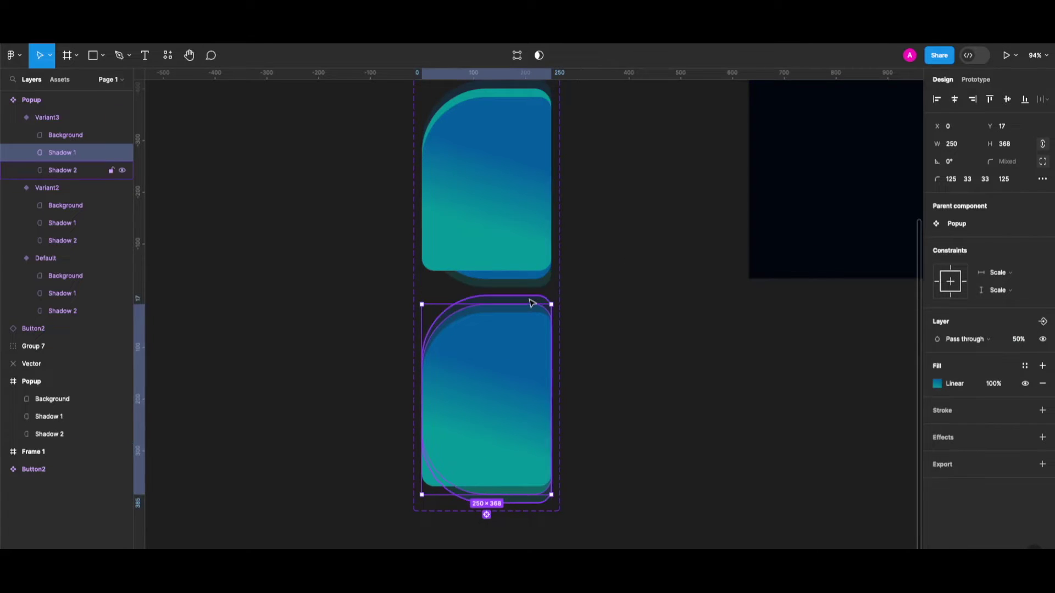
Step: In Variant3, reverse Shadow 2's gradient to run from teal 009099 to blue 005C9F and set its layer opacity to 100%
{"action": "left_click", "coordinate": [531, 297]}
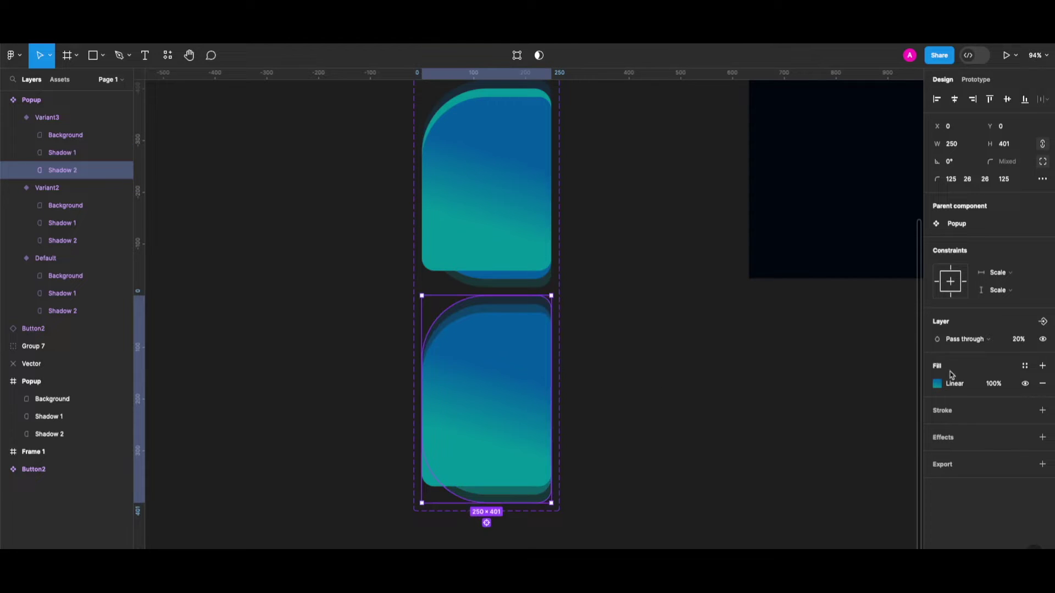
{"action": "left_click", "coordinate": [937, 384]}
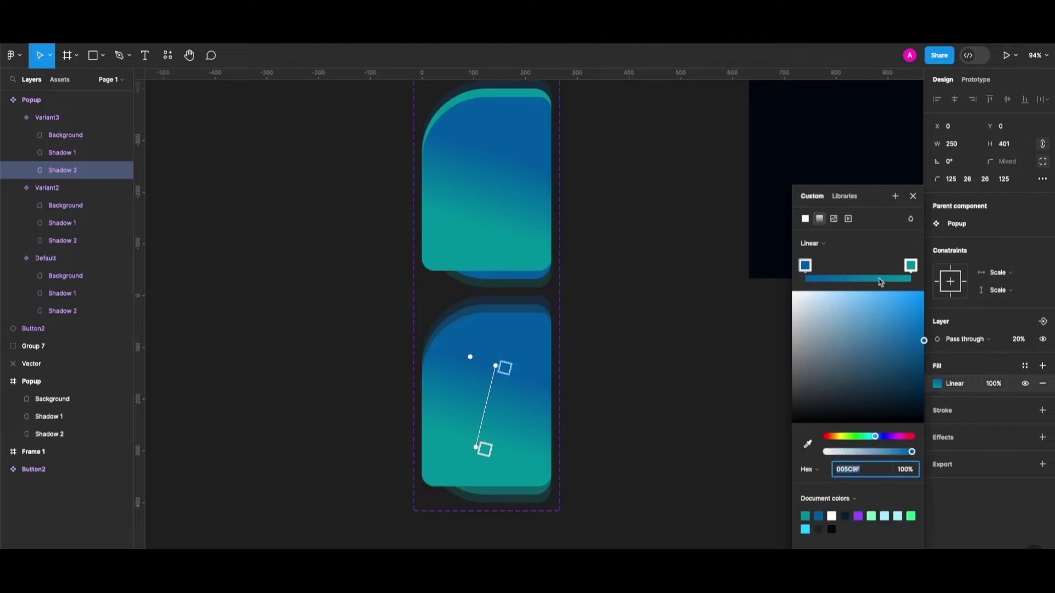
{"action": "mouse_move", "coordinate": [805, 266]}
{"action": "left_mouse_down"}
{"action": "mouse_move", "coordinate": [887, 266]}
{"action": "mouse_move", "coordinate": [805, 266]}
{"action": "left_mouse_up"}
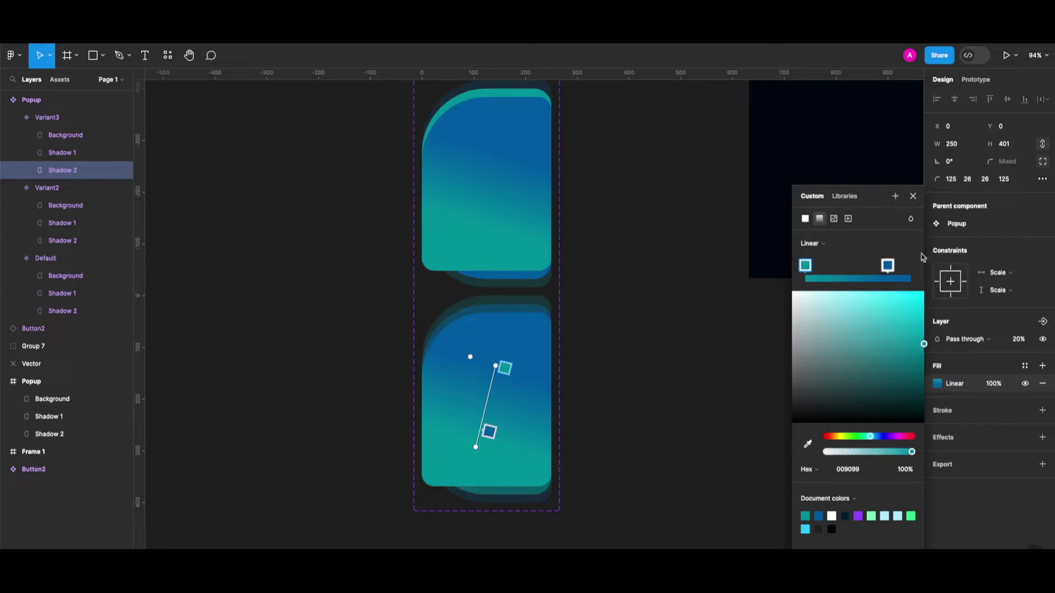
{"action": "left_click_drag", "start_coordinate": [888, 268], "coordinate": [910, 267]}
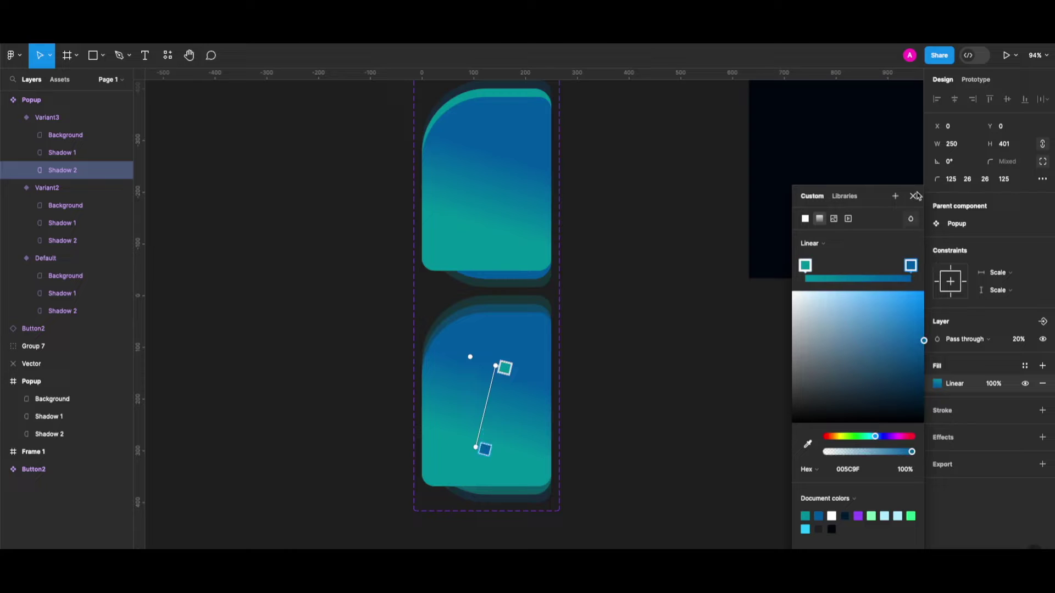
{"action": "left_click", "coordinate": [1018, 339]}
{"action": "type", "text": "100"}
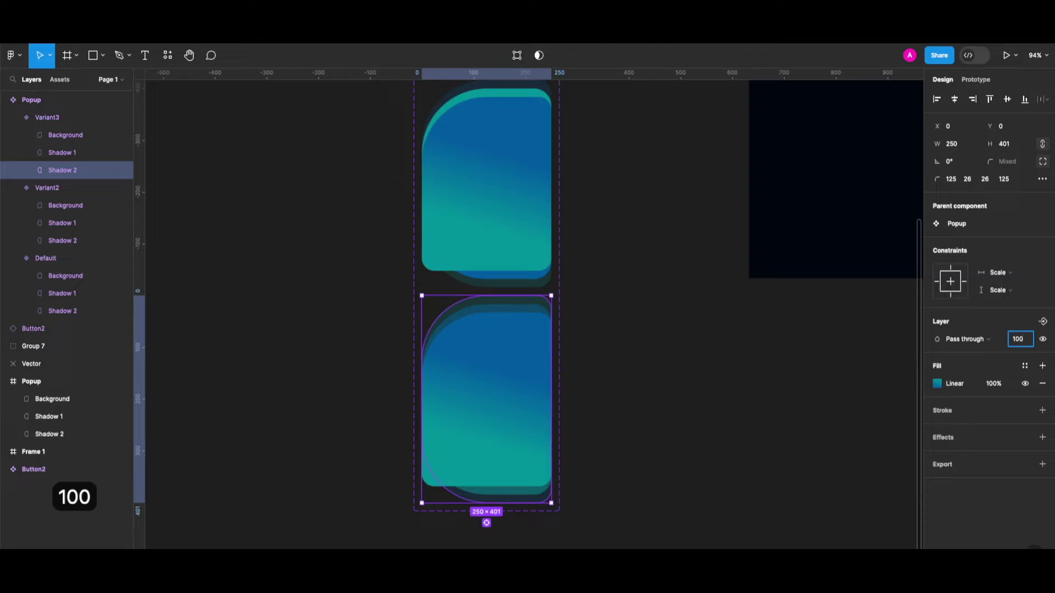
{"action": "key", "text": "Return"}
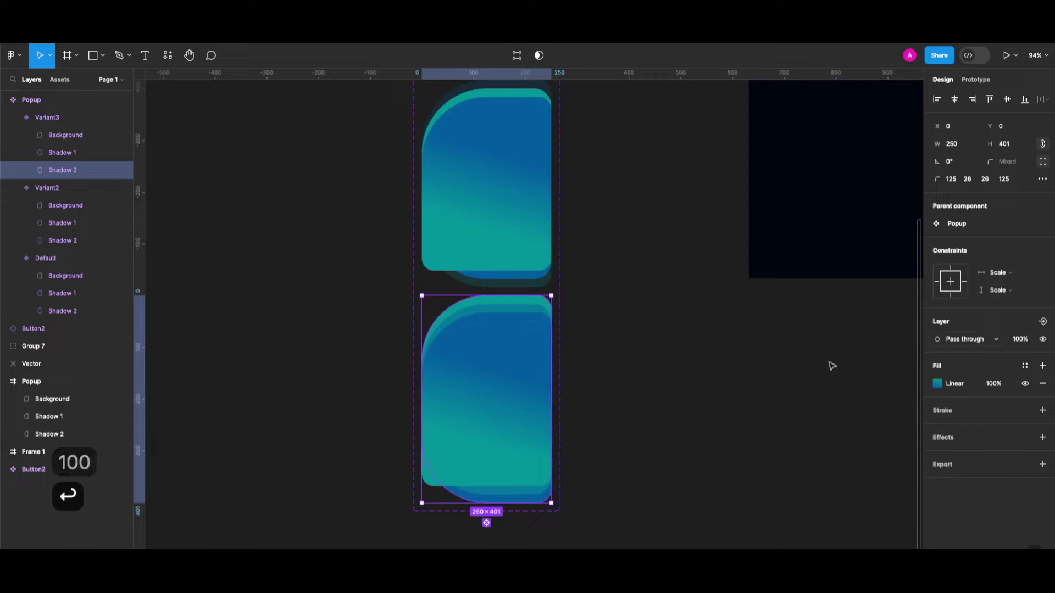
Step: Compare the Default, Variant2 and Variant3 designs of the Popup component one after another
{"action": "left_click", "coordinate": [582, 346]}
{"action": "scroll", "coordinate": [582, 345], "scroll_direction": "up", "scroll_amount": 1}
{"action": "scroll", "coordinate": [582, 345], "scroll_direction": "up", "scroll_amount": 3}
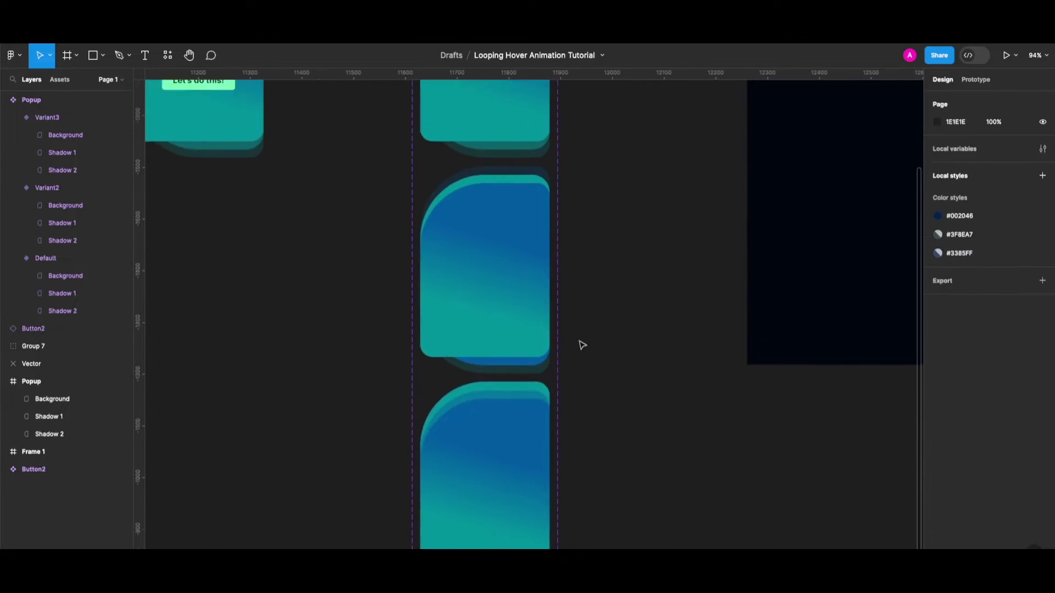
{"action": "scroll", "coordinate": [582, 345], "scroll_direction": "down", "scroll_amount": 3}
{"action": "scroll", "coordinate": [571, 328], "scroll_direction": "down", "scroll_amount": 2}
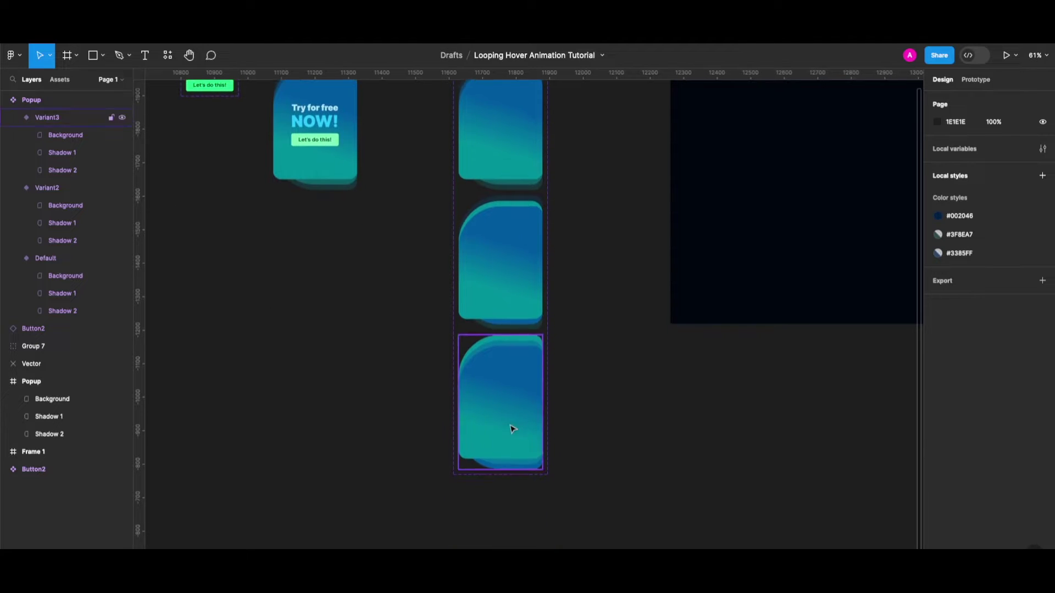
{"action": "scroll", "coordinate": [511, 434], "scroll_direction": "up", "scroll_amount": 2}
{"action": "left_click", "coordinate": [506, 197]}
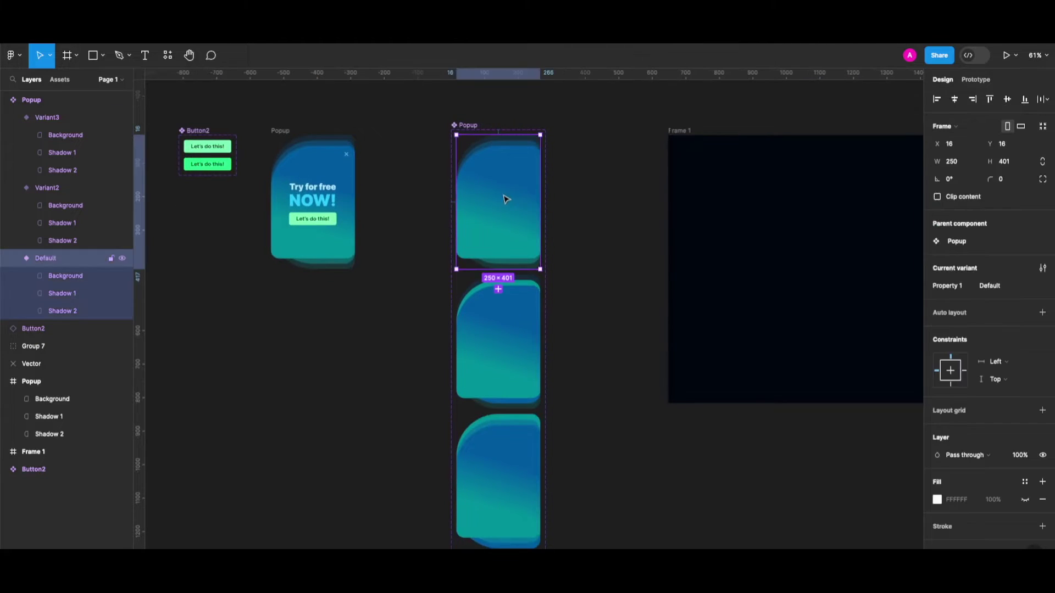
{"action": "left_click", "coordinate": [499, 384]}
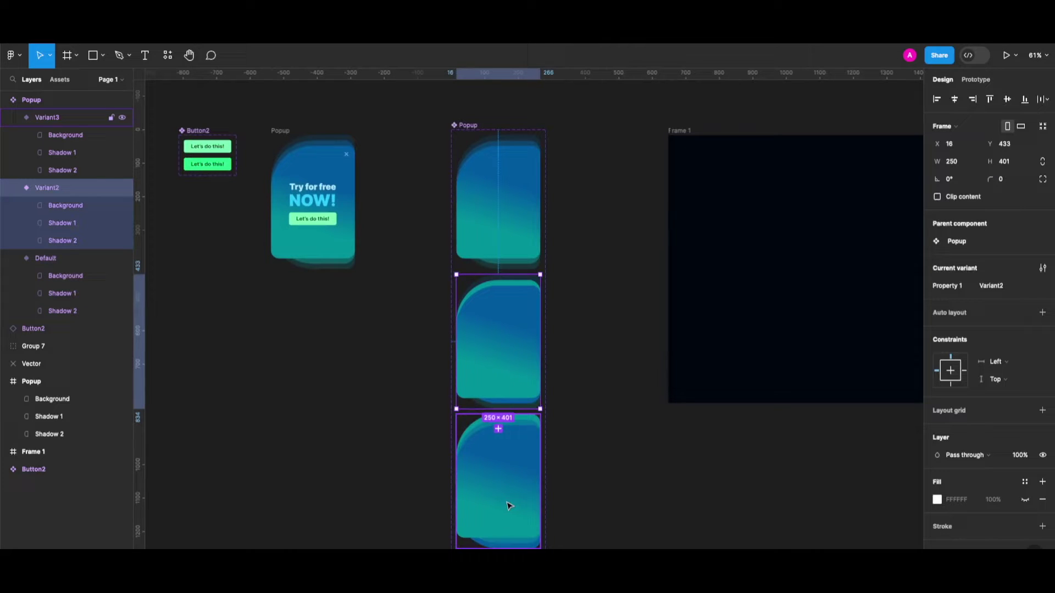
{"action": "left_click", "coordinate": [508, 505]}
{"action": "scroll", "coordinate": [503, 497], "scroll_direction": "down", "scroll_amount": 2}
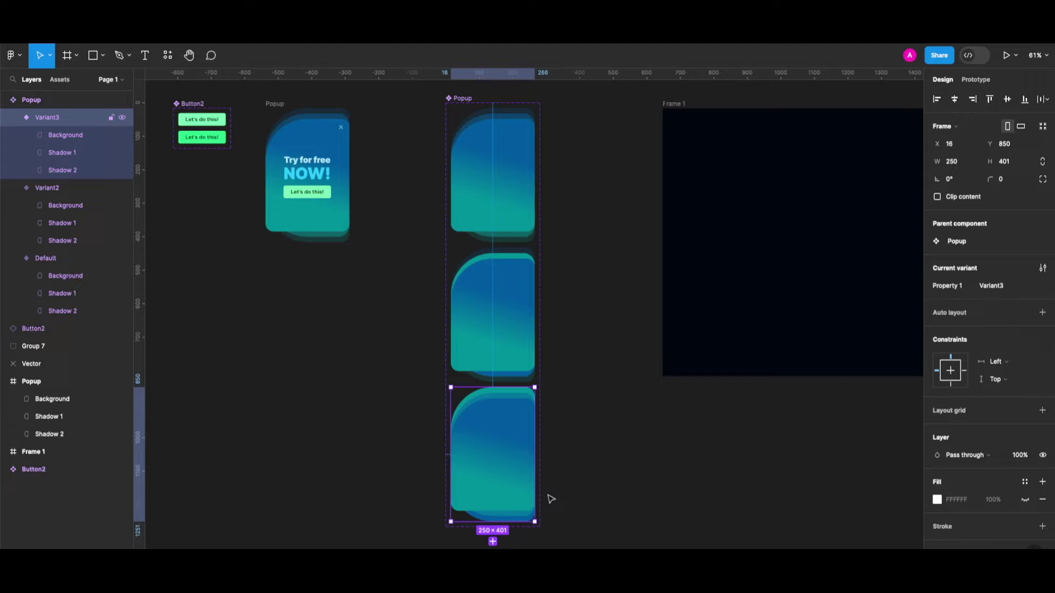
{"action": "scroll", "coordinate": [529, 229], "scroll_direction": "down", "scroll_amount": 1}
{"action": "scroll", "coordinate": [539, 351], "scroll_direction": "up", "scroll_amount": 1}
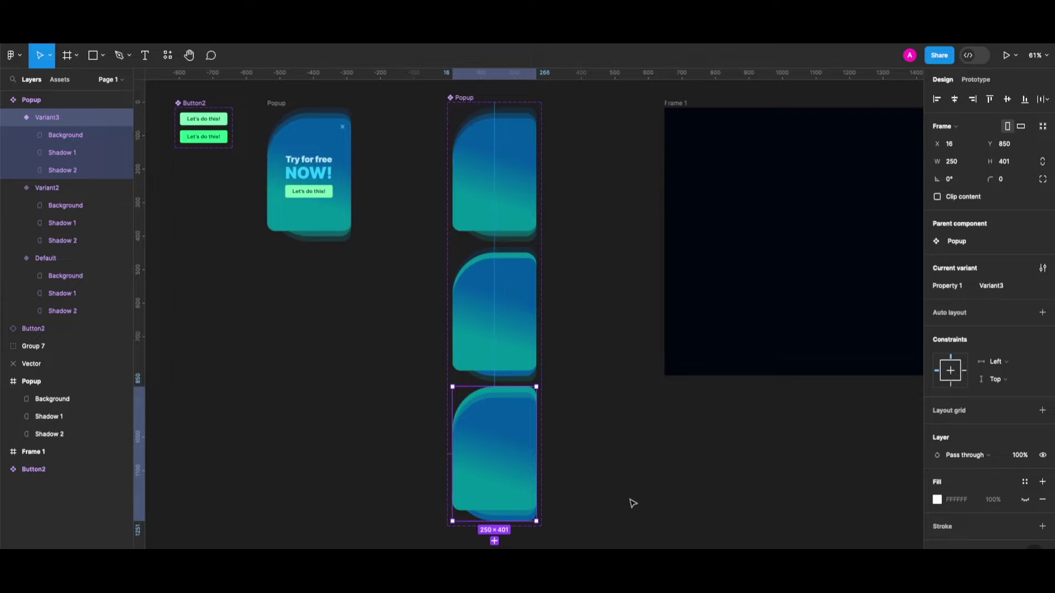
{"action": "scroll", "coordinate": [633, 503], "scroll_direction": "left", "scroll_amount": 1}
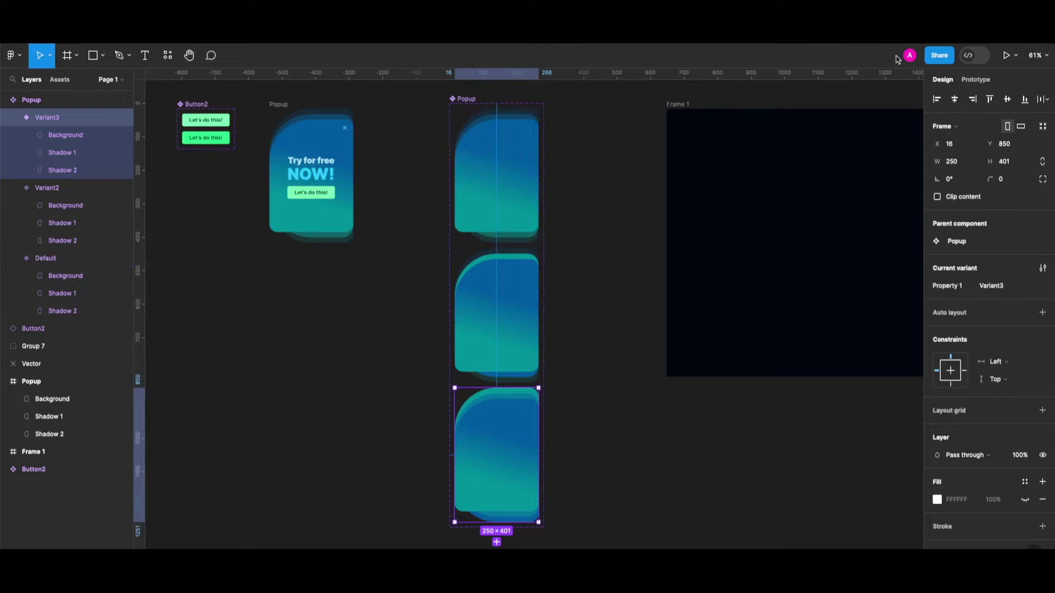
Step: Connect the Default variant to Variant2 with a While hovering interaction that uses Change to with Smart animate
{"action": "left_click", "coordinate": [976, 80]}
{"action": "left_click", "coordinate": [528, 208]}
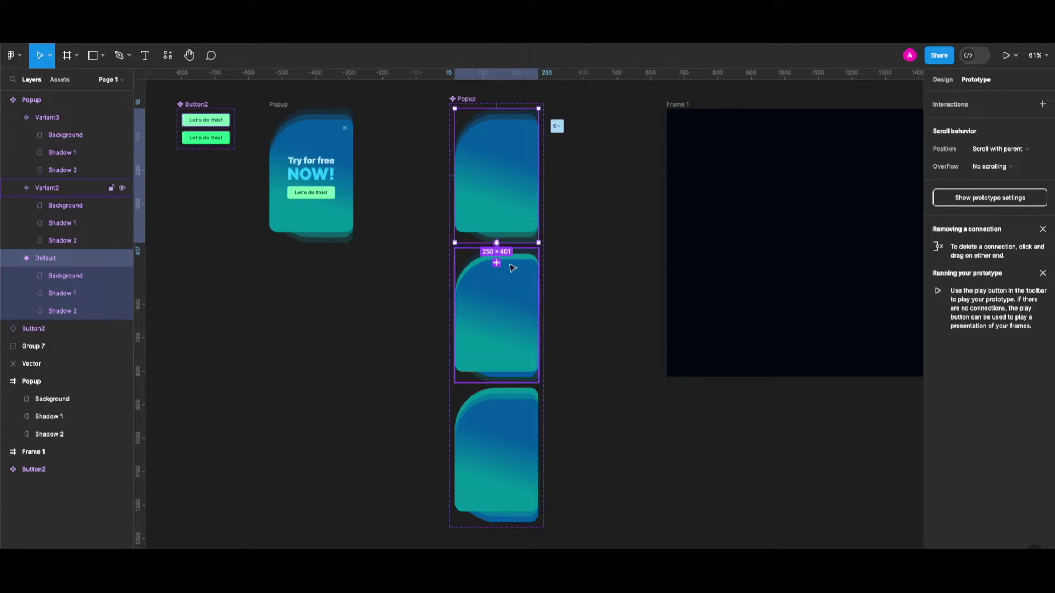
{"action": "left_click_drag", "start_coordinate": [496, 259], "coordinate": [496, 261]}
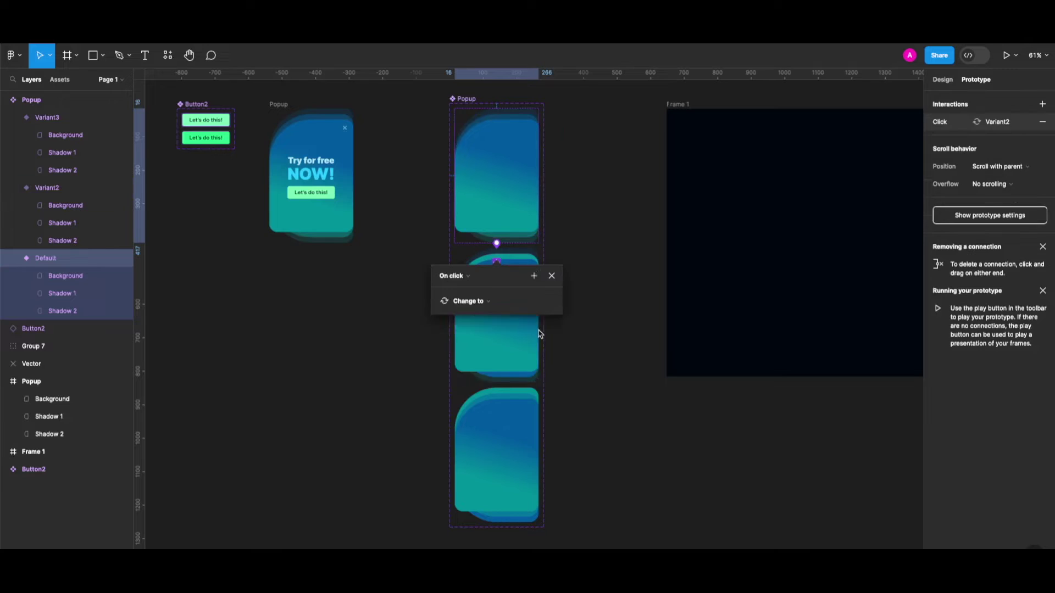
{"action": "left_click", "coordinate": [466, 281]}
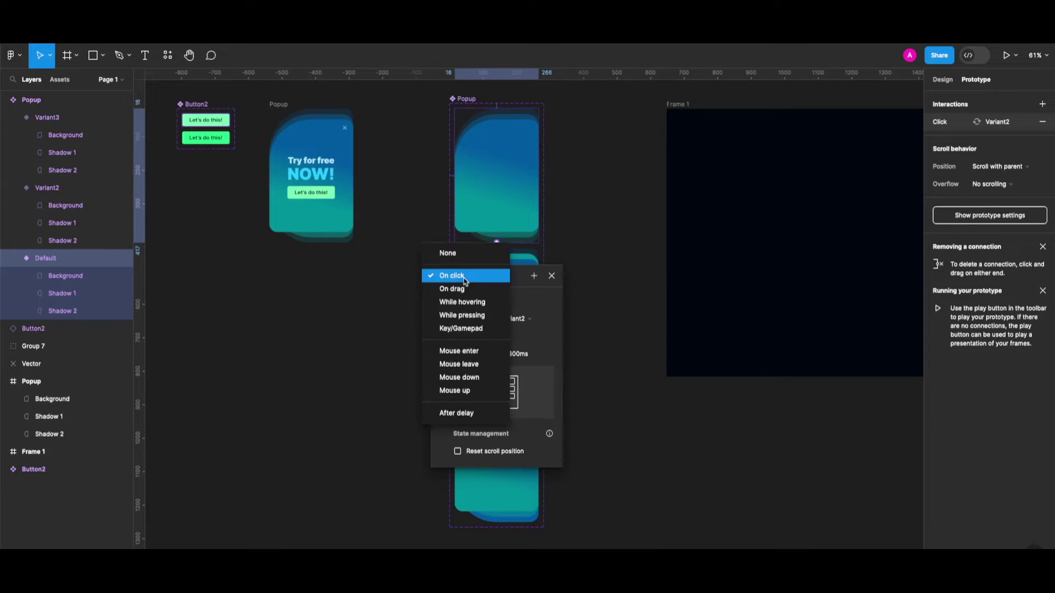
{"action": "left_click", "coordinate": [469, 308]}
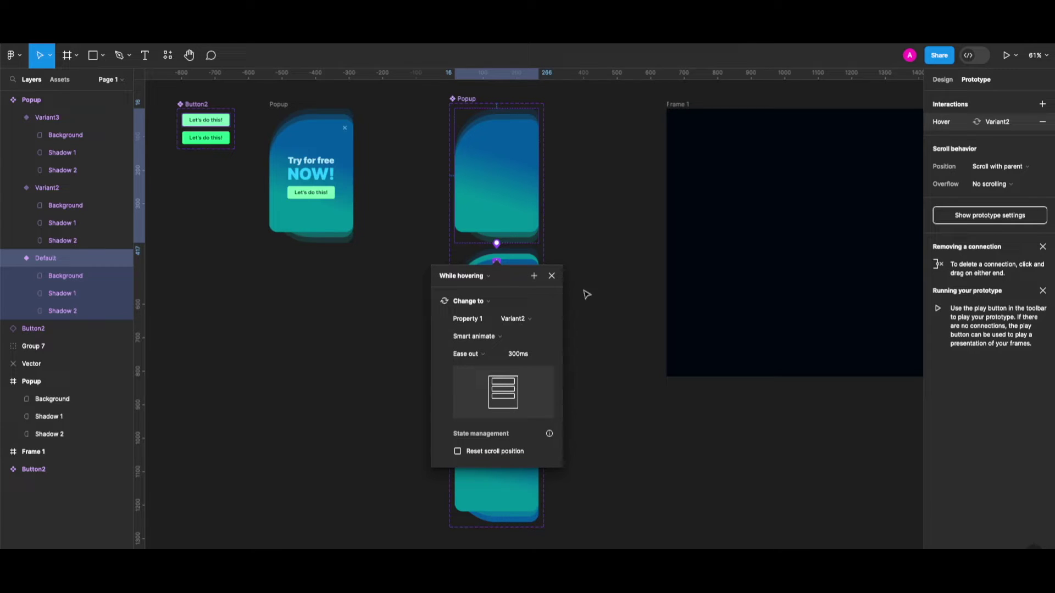
{"action": "left_click", "coordinate": [553, 276]}
Step: Place an instance of the local Popup component near the centre of Frame 1
{"action": "left_click", "coordinate": [506, 338]}
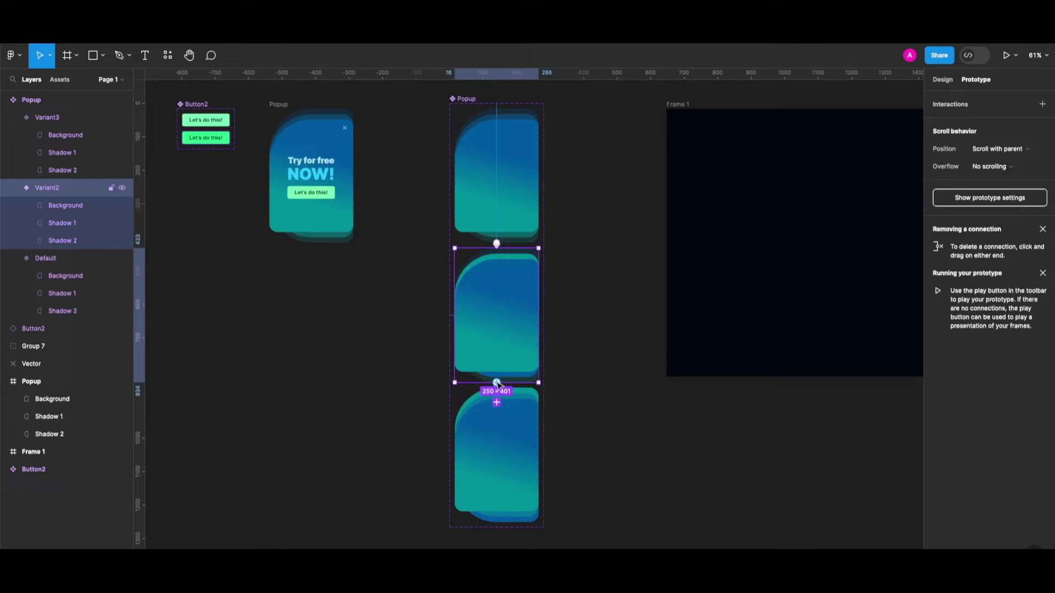
{"action": "left_click", "coordinate": [68, 82]}
{"action": "left_click_drag", "start_coordinate": [104, 188], "coordinate": [718, 242]}
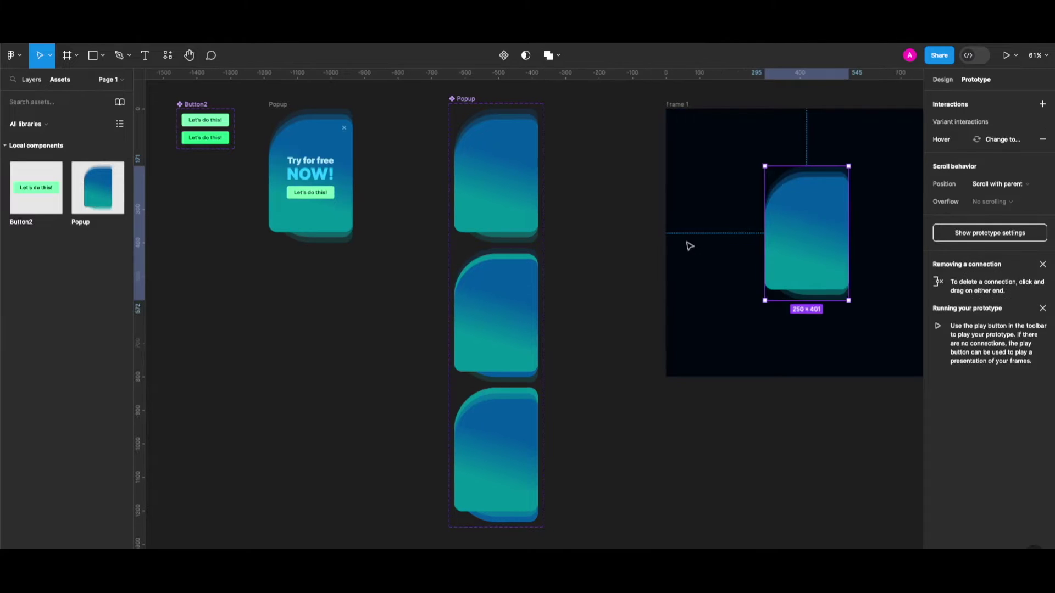
{"action": "scroll", "coordinate": [689, 245], "scroll_direction": "right", "scroll_amount": 3}
{"action": "scroll", "coordinate": [777, 198], "scroll_direction": "up", "scroll_amount": 2}
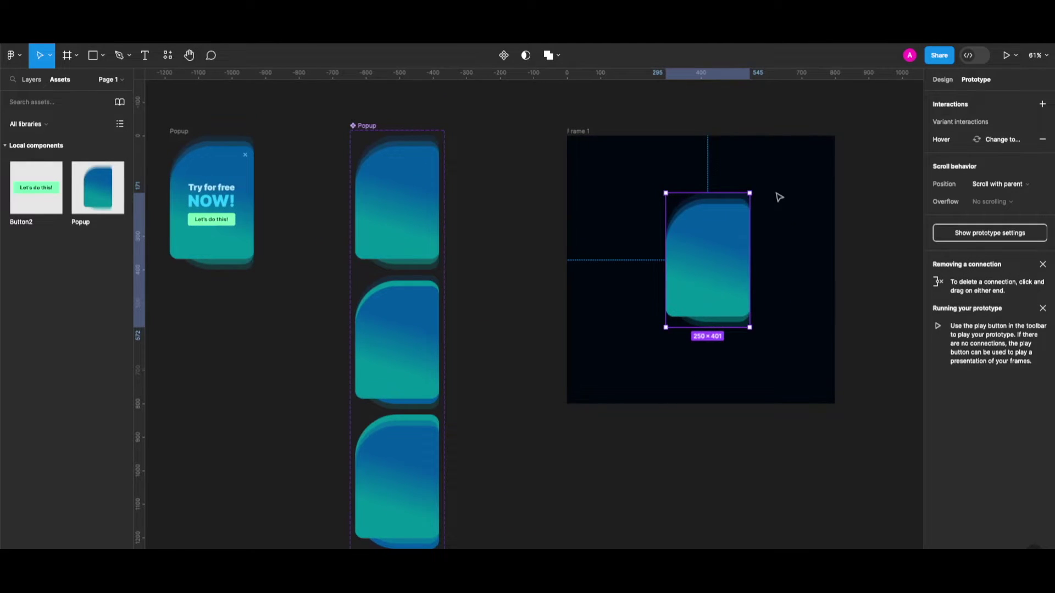
Step: Preview Frame 1 inline to test the popup's hover change from Default to Variant2, and close the preview
{"action": "left_click", "coordinate": [597, 181]}
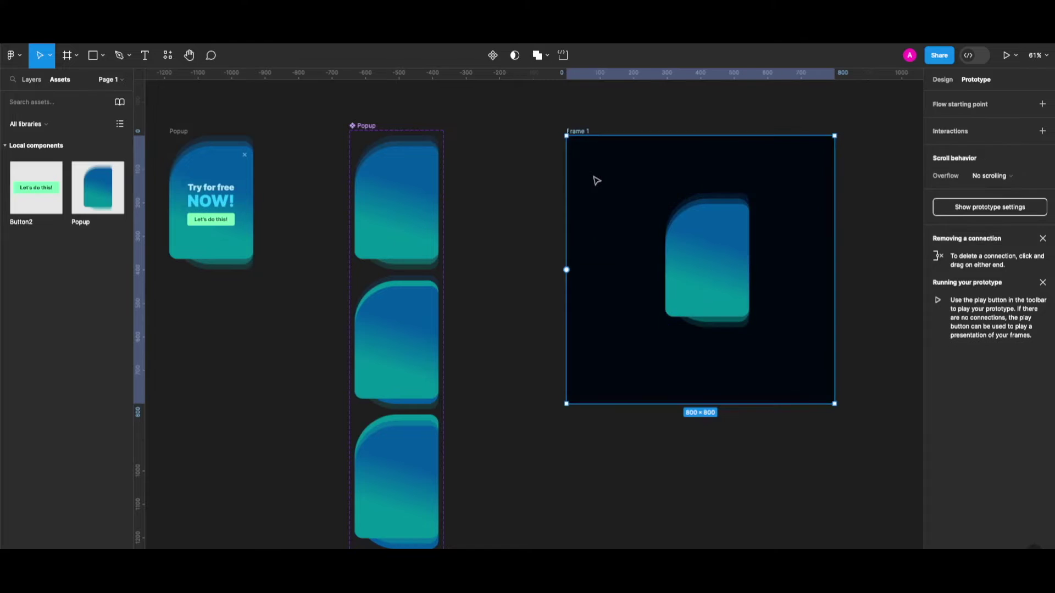
{"action": "key", "text": "shift+space"}
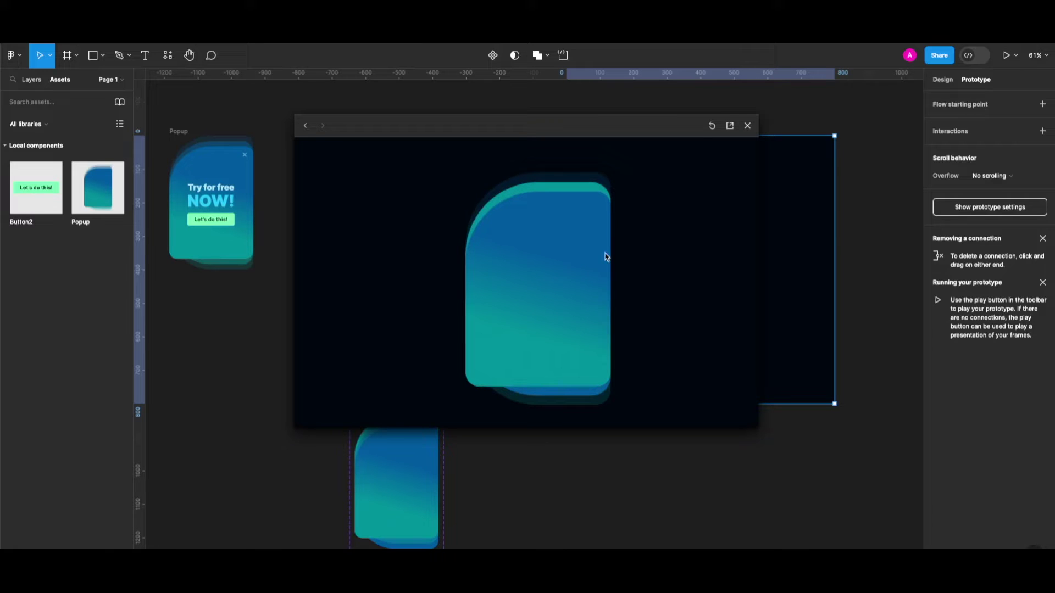
{"action": "left_click", "coordinate": [747, 126]}
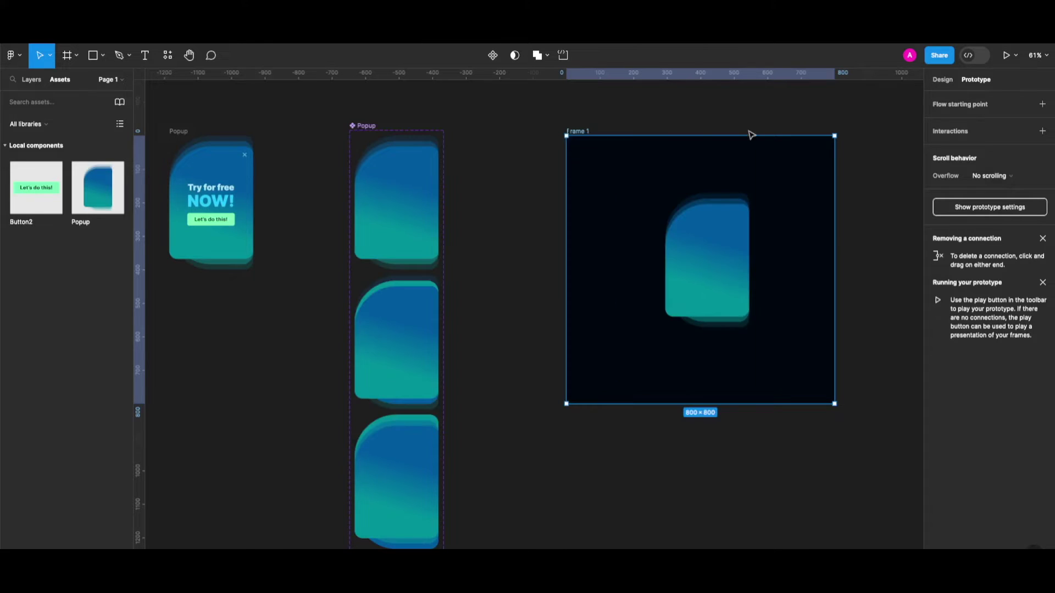
Step: Connect Variant2 to Variant3 with an After delay interaction of 800 ms using Smart animate
{"action": "left_click", "coordinate": [510, 264]}
{"action": "scroll", "coordinate": [498, 280], "scroll_direction": "down", "scroll_amount": 1}
{"action": "left_click", "coordinate": [369, 318]}
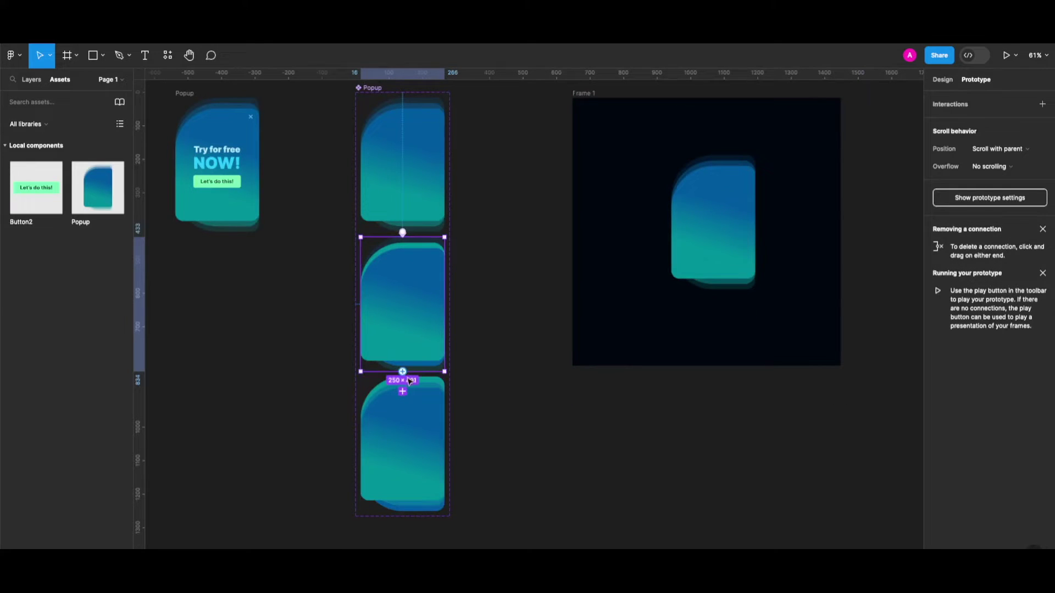
{"action": "left_click_drag", "start_coordinate": [403, 371], "coordinate": [430, 399]}
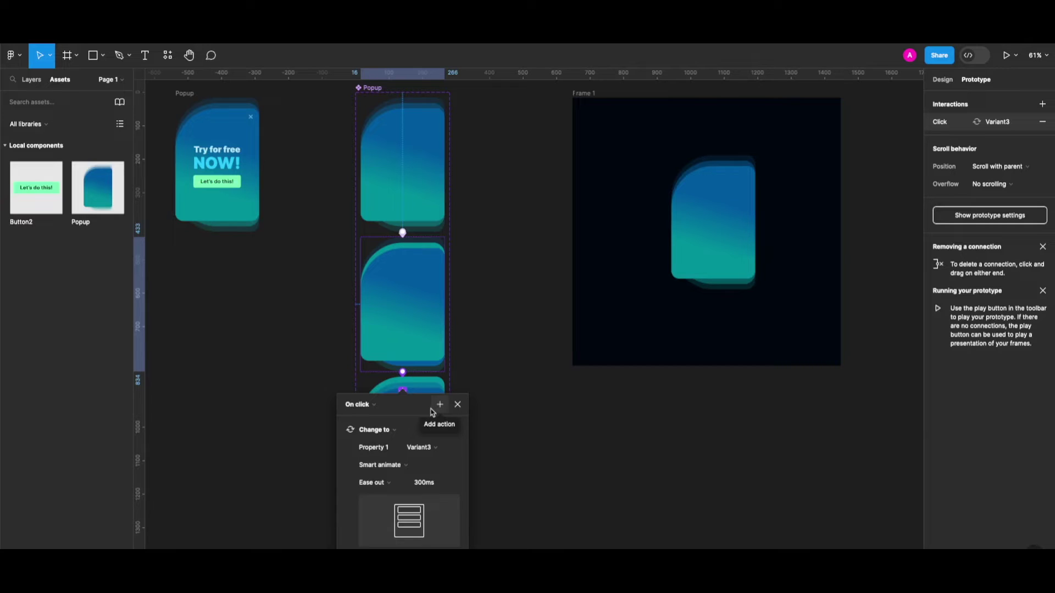
{"action": "scroll", "coordinate": [431, 412], "scroll_direction": "down", "scroll_amount": 2}
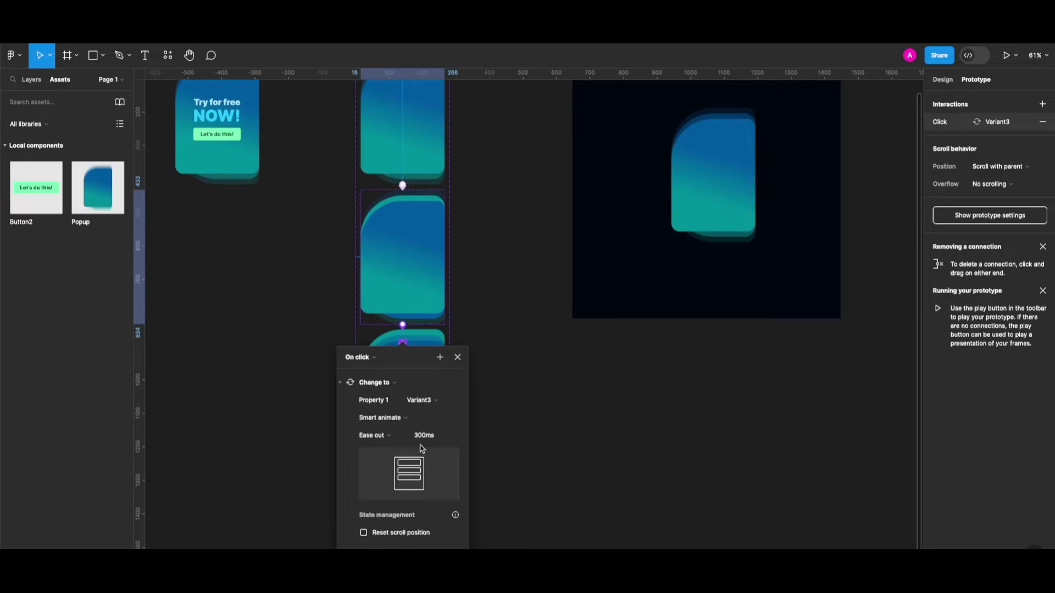
{"action": "left_click", "coordinate": [373, 359]}
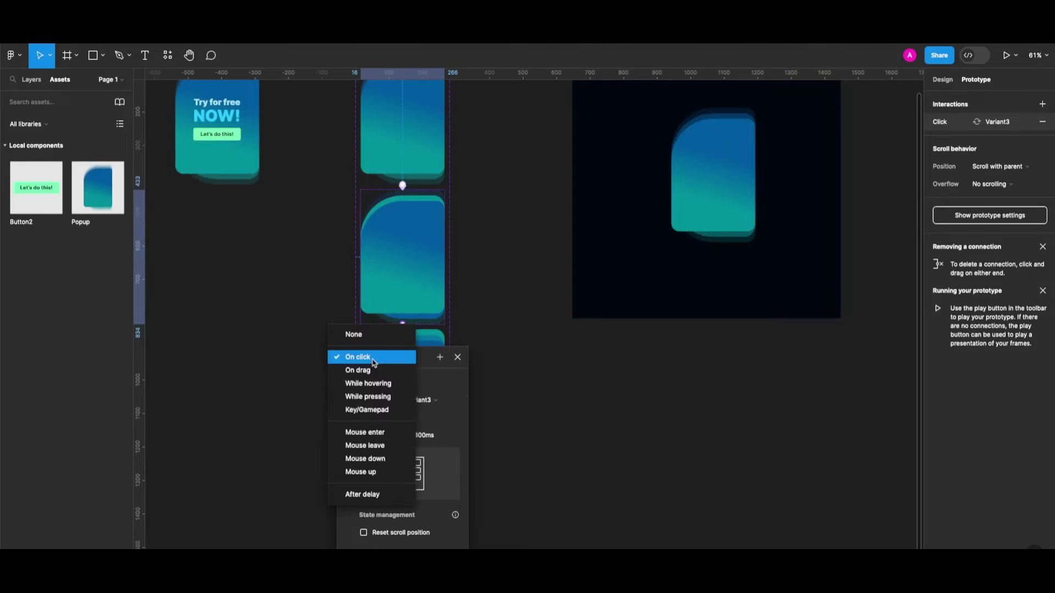
{"action": "left_click", "coordinate": [378, 496]}
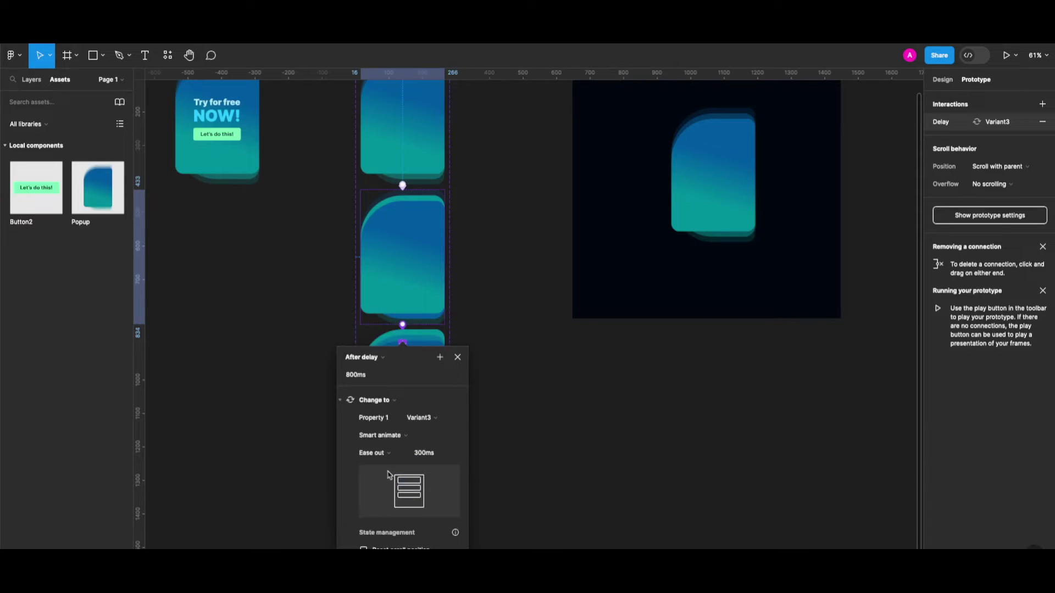
{"action": "left_click", "coordinate": [458, 357]}
{"action": "key", "text": "Escape"}
Step: Preview Frame 1 twice to test the hover sequence from Default through Variant2 to Variant3, and close the preview
{"action": "scroll", "coordinate": [624, 286], "scroll_direction": "up", "scroll_amount": 3}
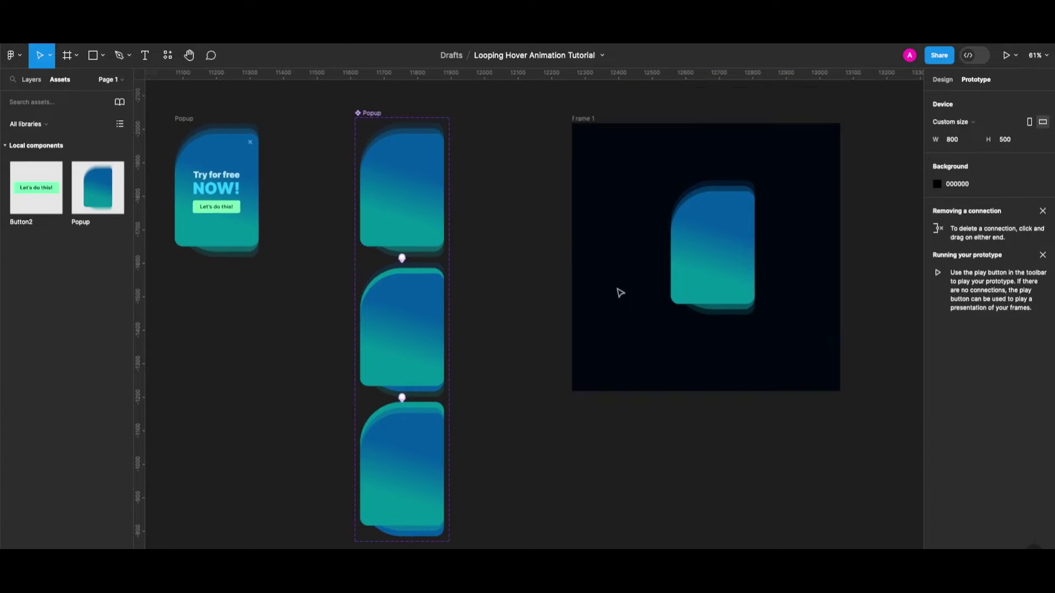
{"action": "left_click", "coordinate": [622, 307]}
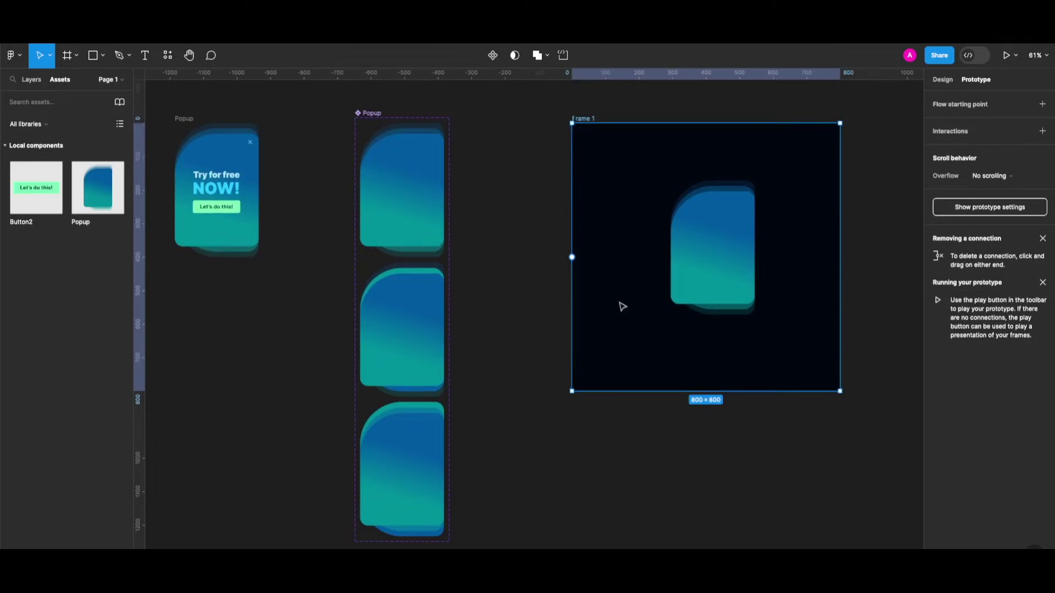
{"action": "key", "text": "shift+space"}
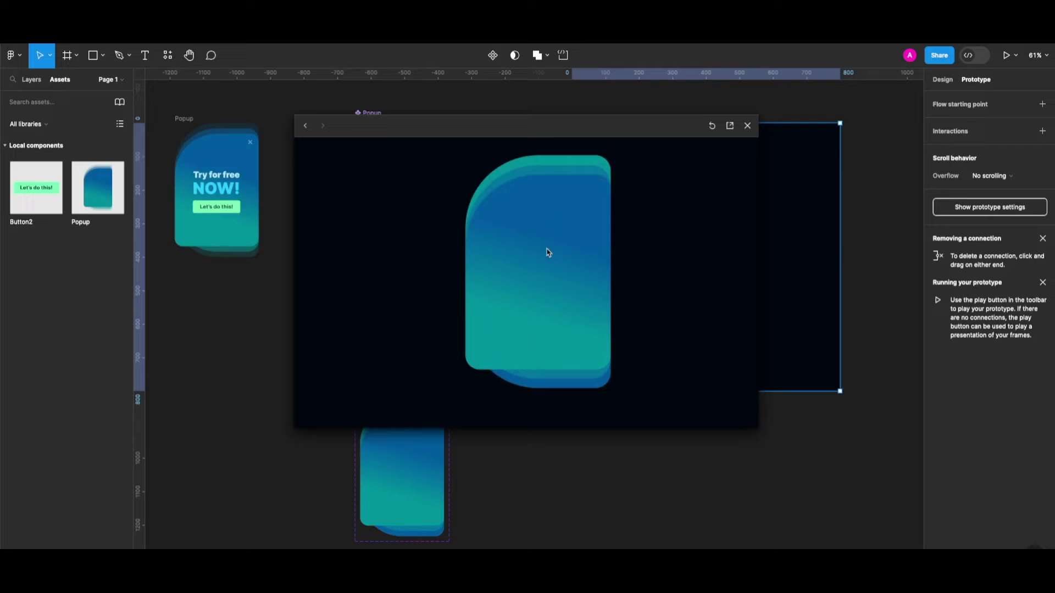
{"action": "key", "text": "shift+space"}
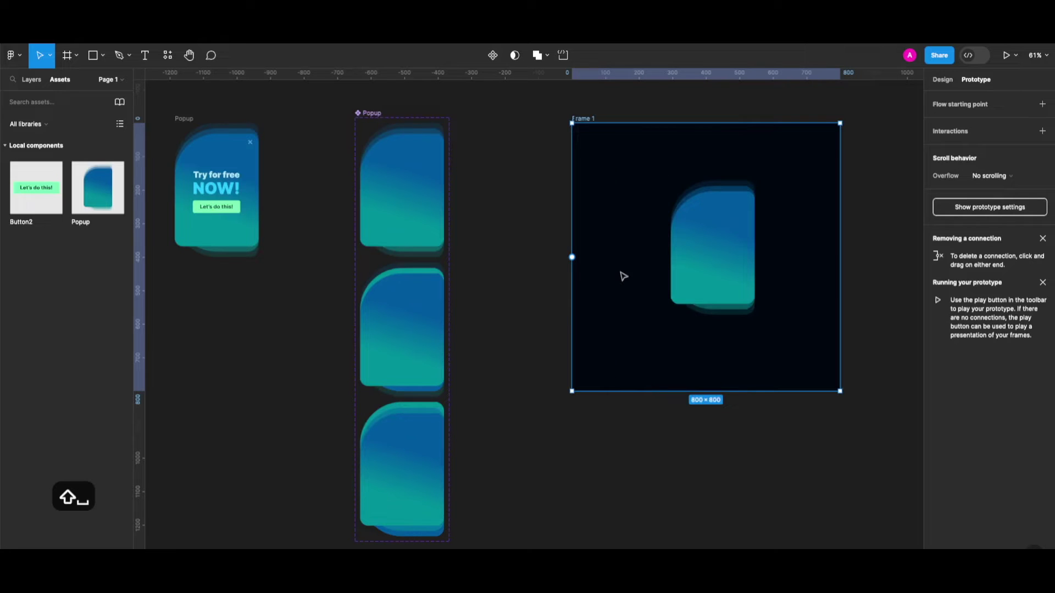
{"action": "key", "text": "shift+space"}
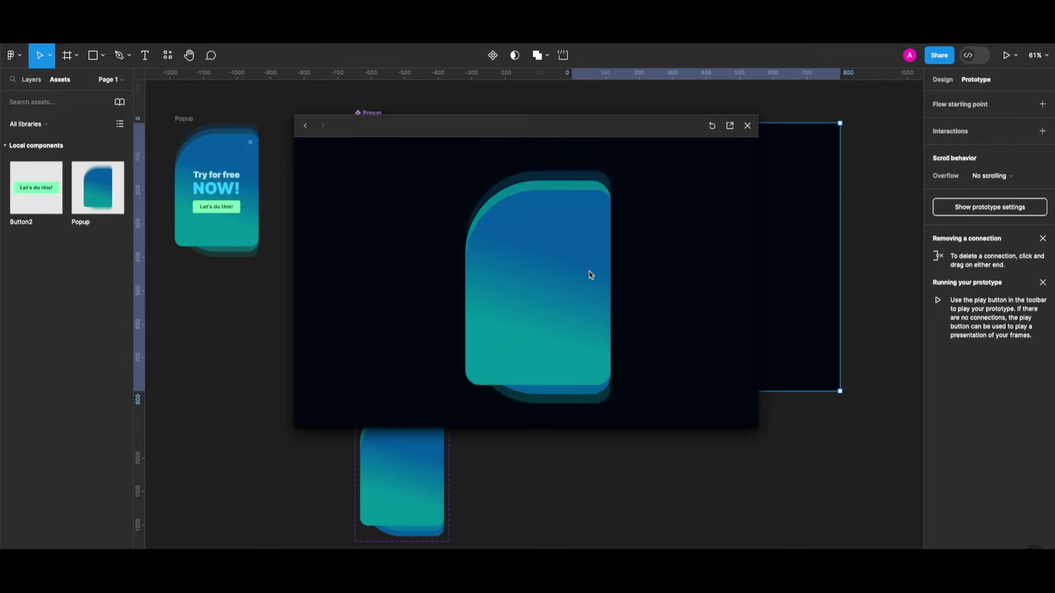
{"action": "left_click", "coordinate": [747, 125]}
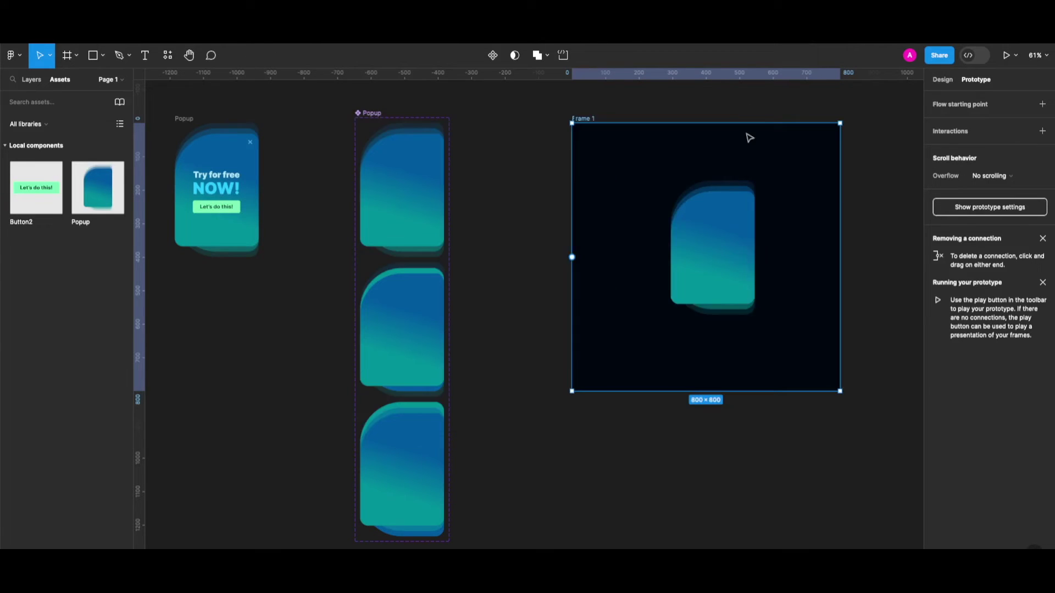
Step: Connect Variant3 back to the Default variant with an After delay interaction of 800 ms using Smart animate
{"action": "left_click", "coordinate": [525, 453]}
{"action": "left_click", "coordinate": [424, 454]}
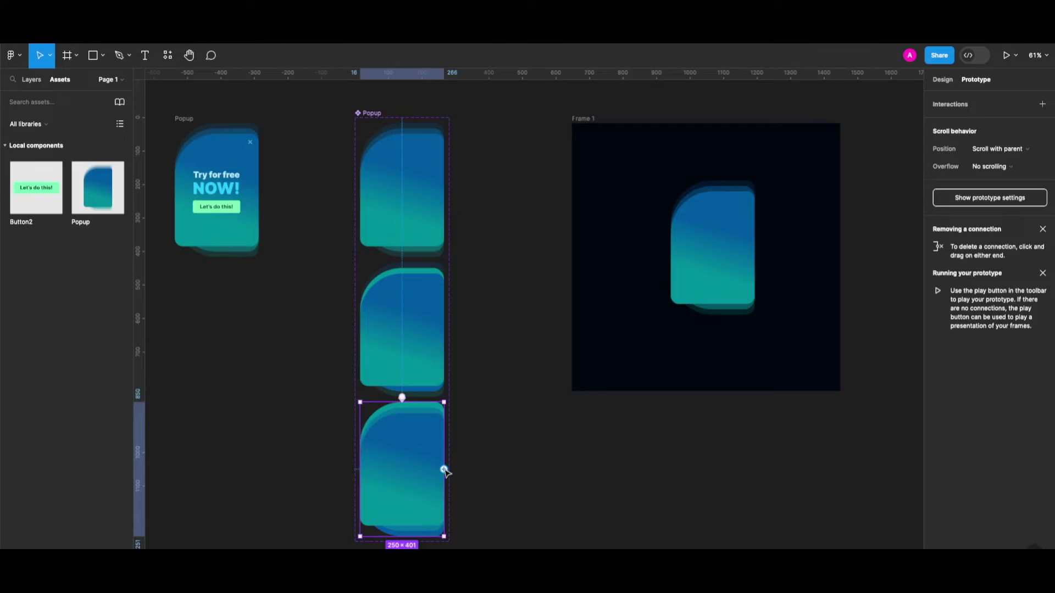
{"action": "left_click_drag", "start_coordinate": [444, 469], "coordinate": [434, 243]}
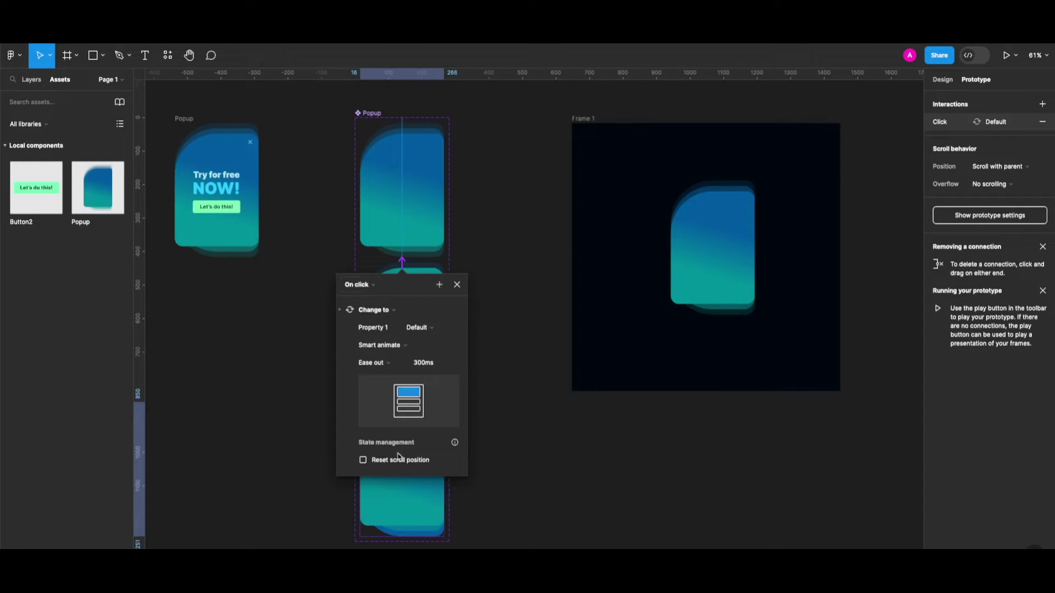
{"action": "left_click", "coordinate": [369, 289]}
{"action": "left_click", "coordinate": [376, 424]}
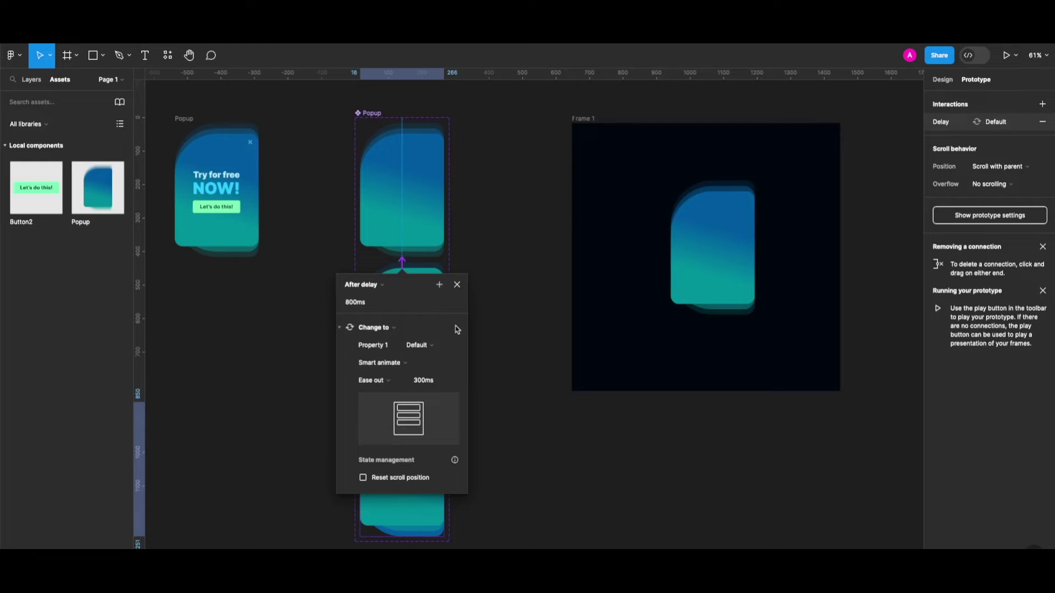
Step: Preview Frame 1 to test the full hover loop through all three Popup variants, and close the preview
{"action": "left_click", "coordinate": [622, 304]}
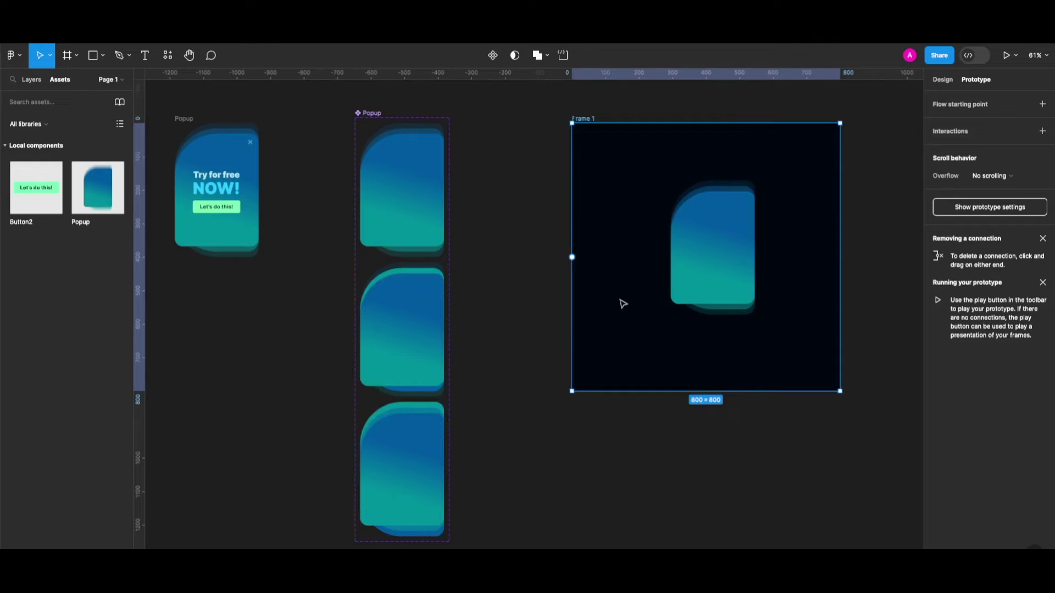
{"action": "key", "text": "shift+space"}
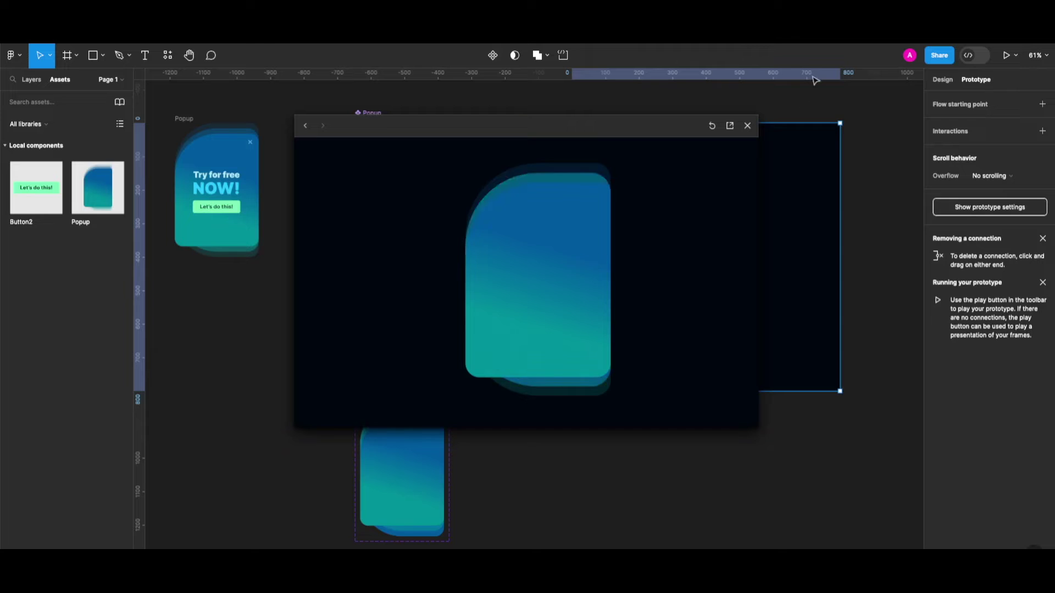
{"action": "left_click", "coordinate": [747, 125]}
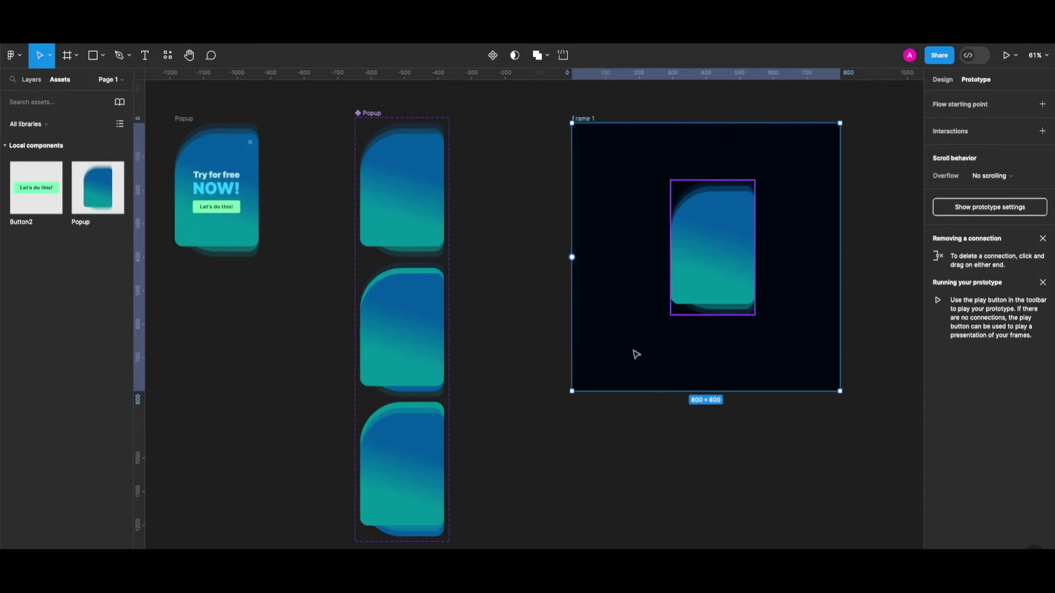
Step: Remove the After delay connection from Variant3 back to the Default variant
{"action": "left_click", "coordinate": [417, 460]}
{"action": "scroll", "coordinate": [468, 316], "scroll_direction": "down", "scroll_amount": 2}
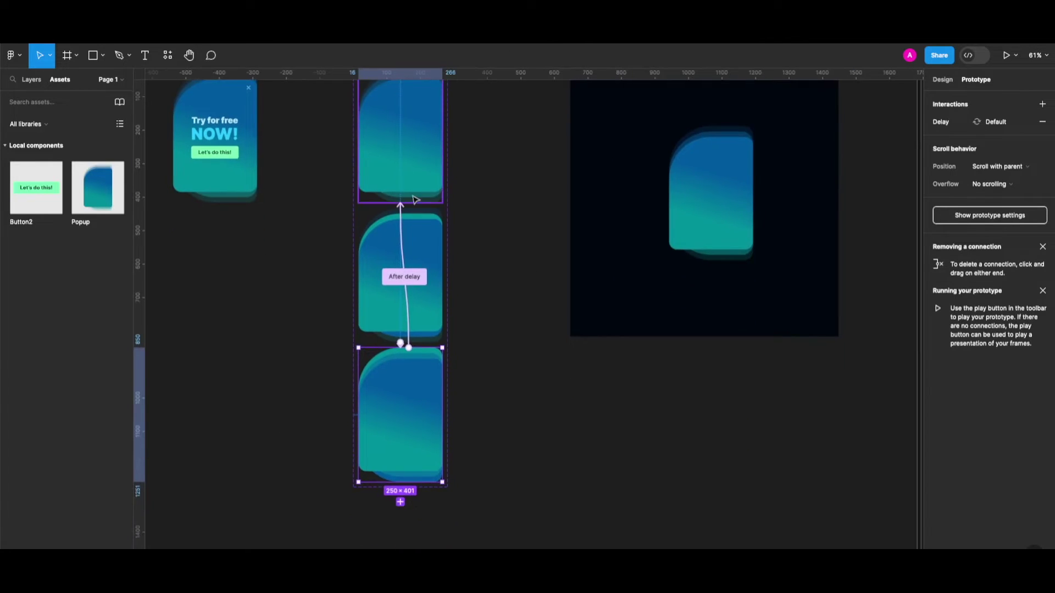
{"action": "left_click_drag", "start_coordinate": [442, 414], "coordinate": [492, 456]}
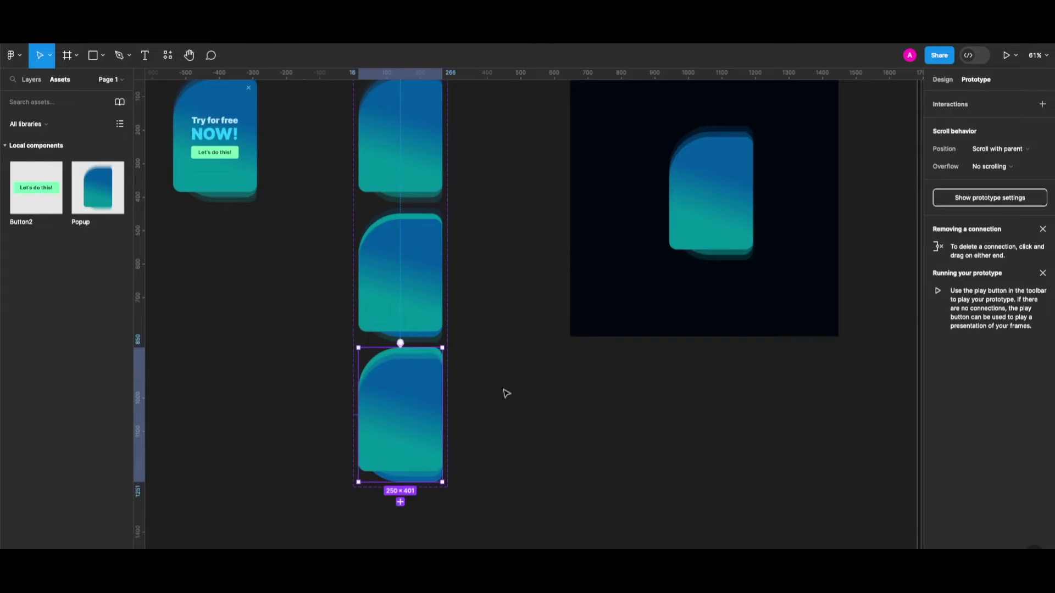
Step: Add a fourth variant below Variant3 in the Popup component set
{"action": "scroll", "coordinate": [506, 393], "scroll_direction": "down", "scroll_amount": 1}
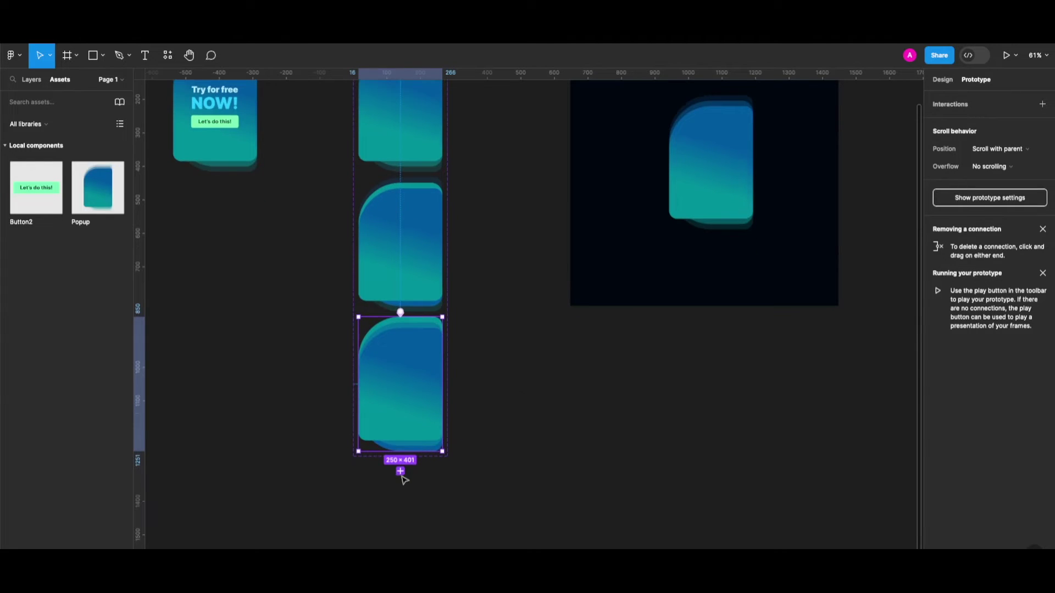
{"action": "left_click", "coordinate": [400, 470]}
{"action": "scroll", "coordinate": [522, 377], "scroll_direction": "down", "scroll_amount": 2}
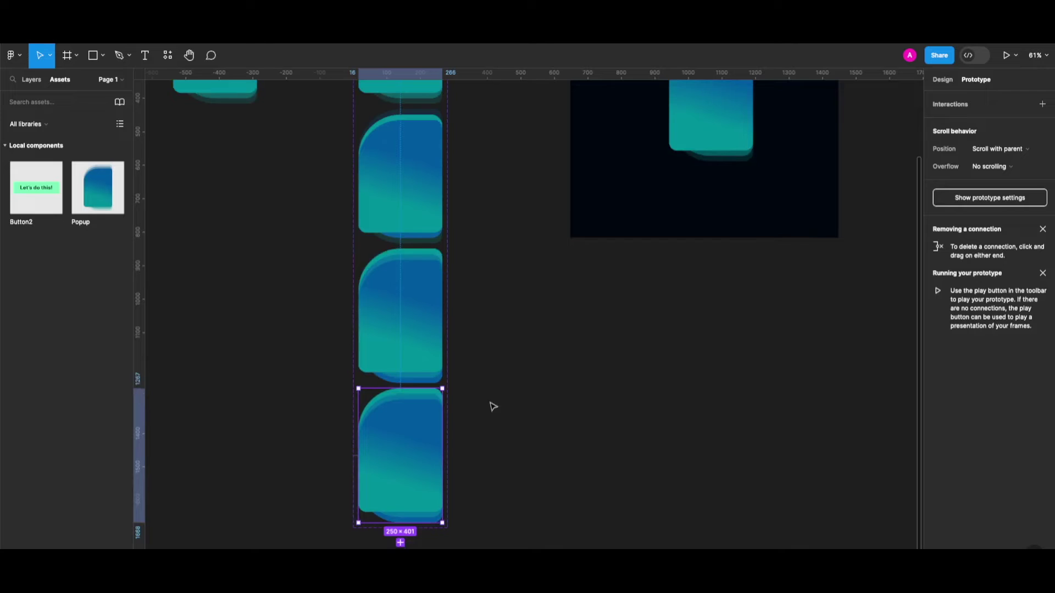
{"action": "scroll", "coordinate": [423, 452], "scroll_direction": "up", "scroll_amount": 1}
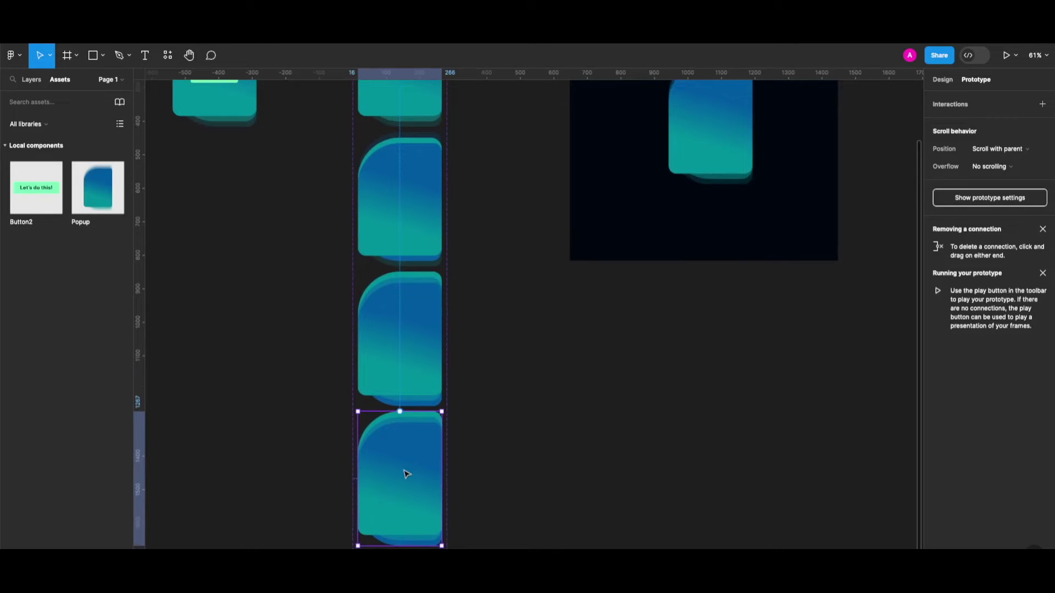
{"action": "scroll", "coordinate": [408, 454], "scroll_direction": "up", "scroll_amount": 1}
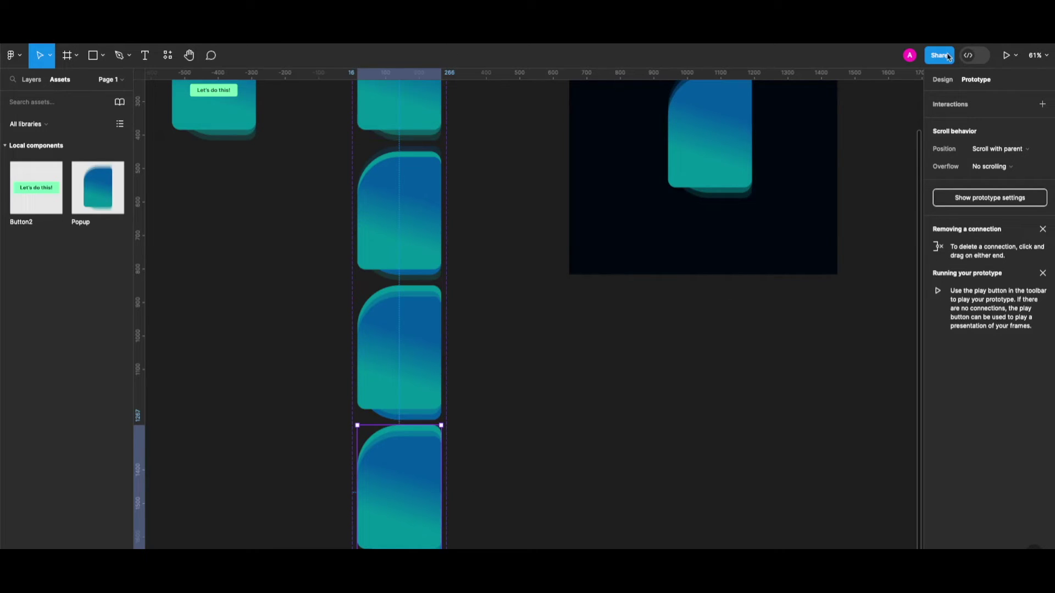
Step: Change the linear gradient of Variant4's rearmost shape to two stops running from blue 005C9F to teal
{"action": "left_click", "coordinate": [942, 80]}
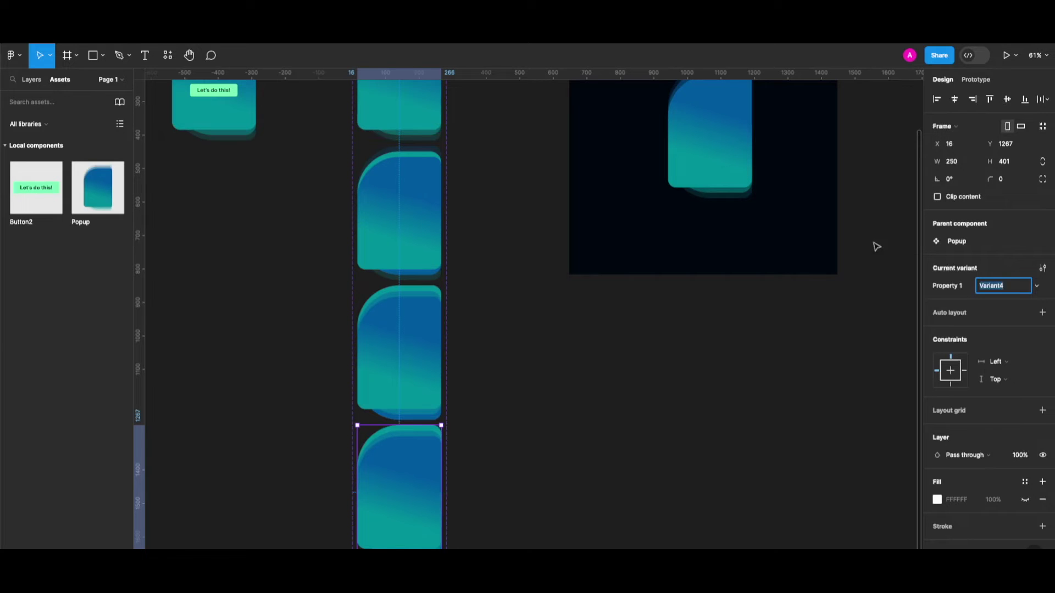
{"action": "scroll", "coordinate": [406, 443], "scroll_direction": "left", "scroll_amount": 1}
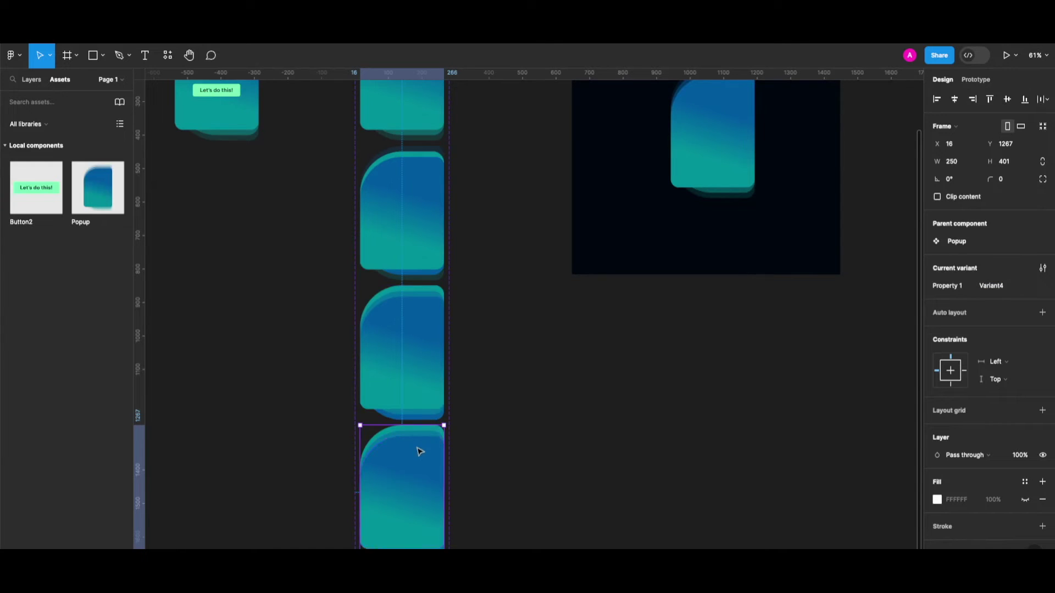
{"action": "scroll", "coordinate": [419, 448], "scroll_direction": "up", "scroll_amount": 3}
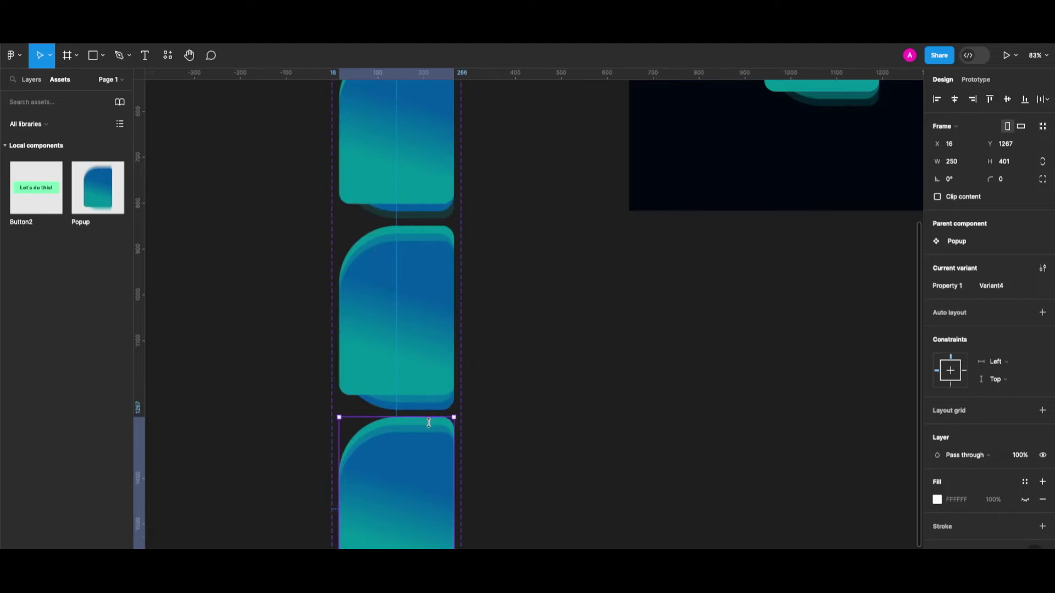
{"action": "left_click", "coordinate": [431, 426]}
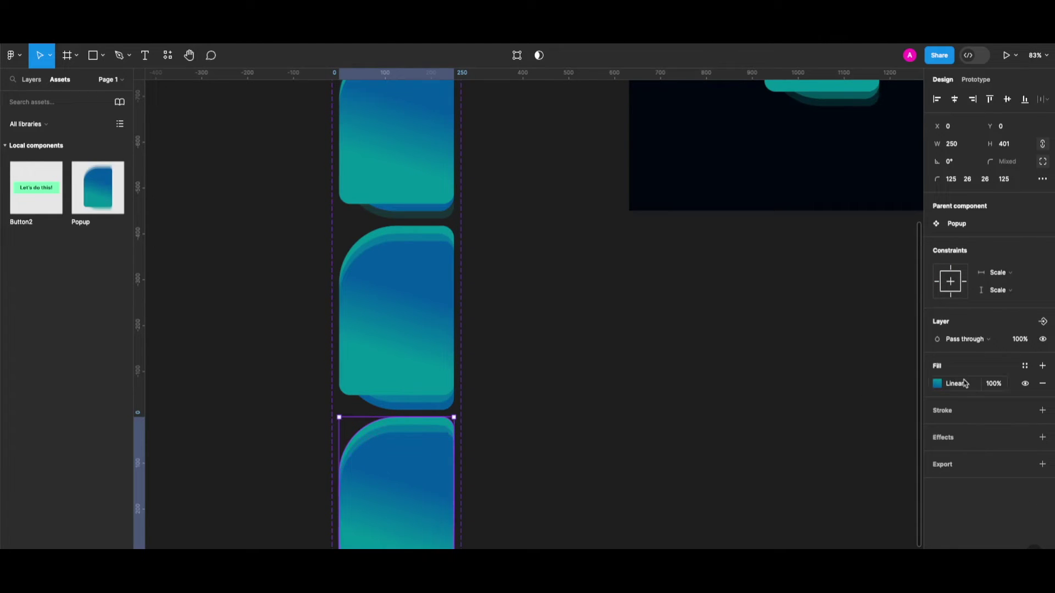
{"action": "left_click", "coordinate": [938, 384]}
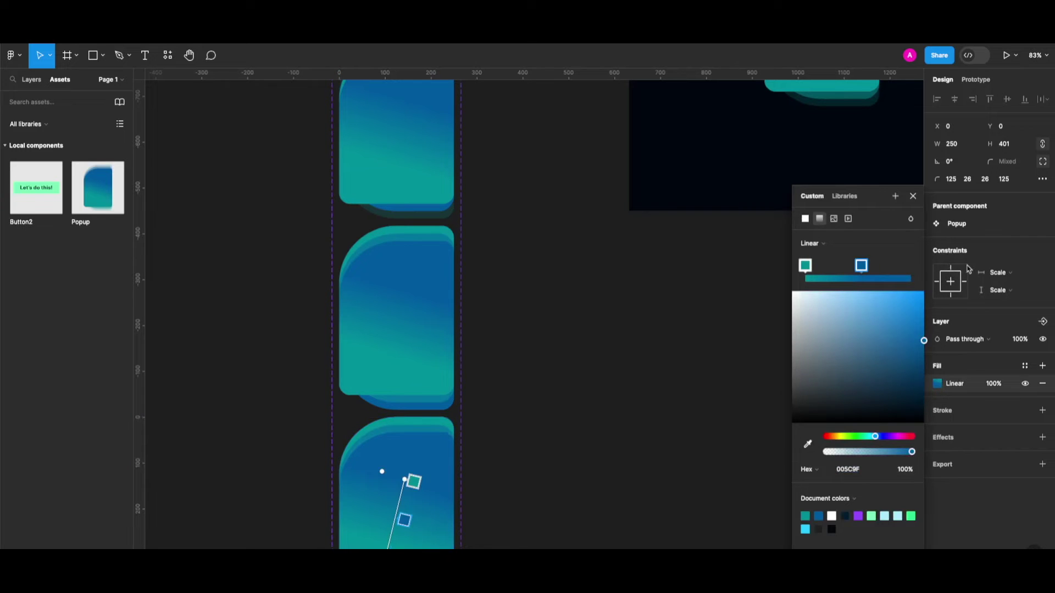
{"action": "mouse_move", "coordinate": [806, 266]}
{"action": "left_mouse_down"}
{"action": "mouse_move", "coordinate": [910, 265]}
{"action": "mouse_move", "coordinate": [798, 272]}
{"action": "left_mouse_up"}
{"action": "left_click", "coordinate": [860, 266]}
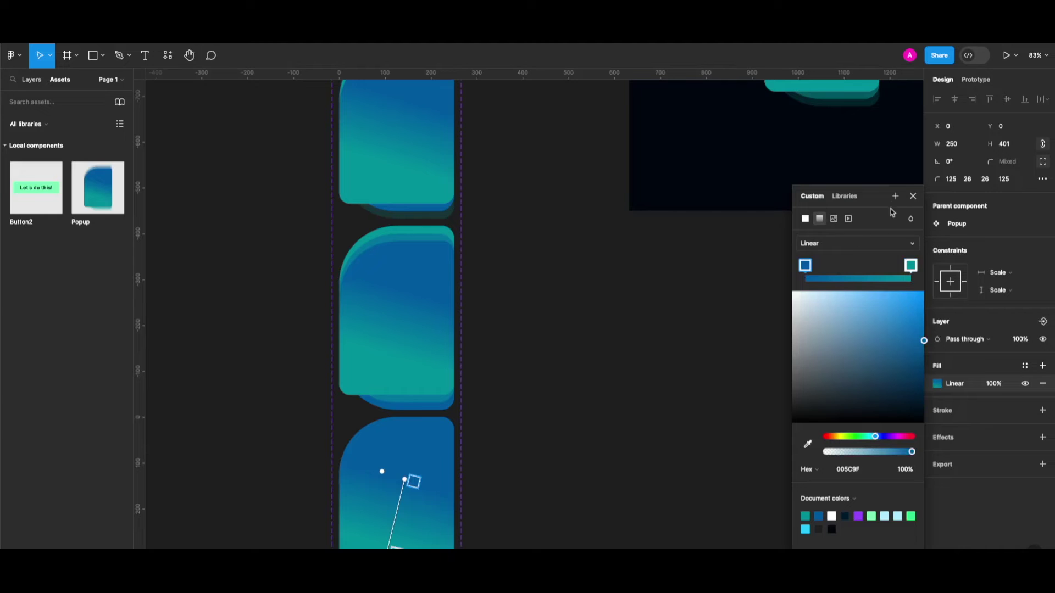
{"action": "left_click", "coordinate": [913, 196]}
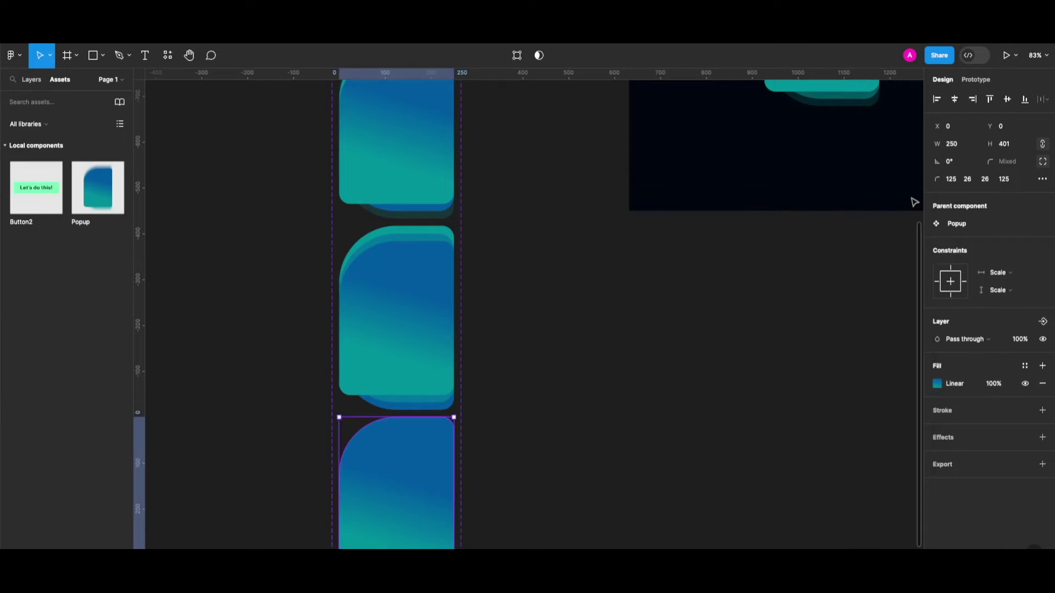
Step: Set the layer opacity of Variant4's rearmost shape to 20%
{"action": "left_click", "coordinate": [998, 384]}
{"action": "left_click", "coordinate": [1022, 341]}
{"action": "type", "text": "20"}
{"action": "key", "text": "Return"}
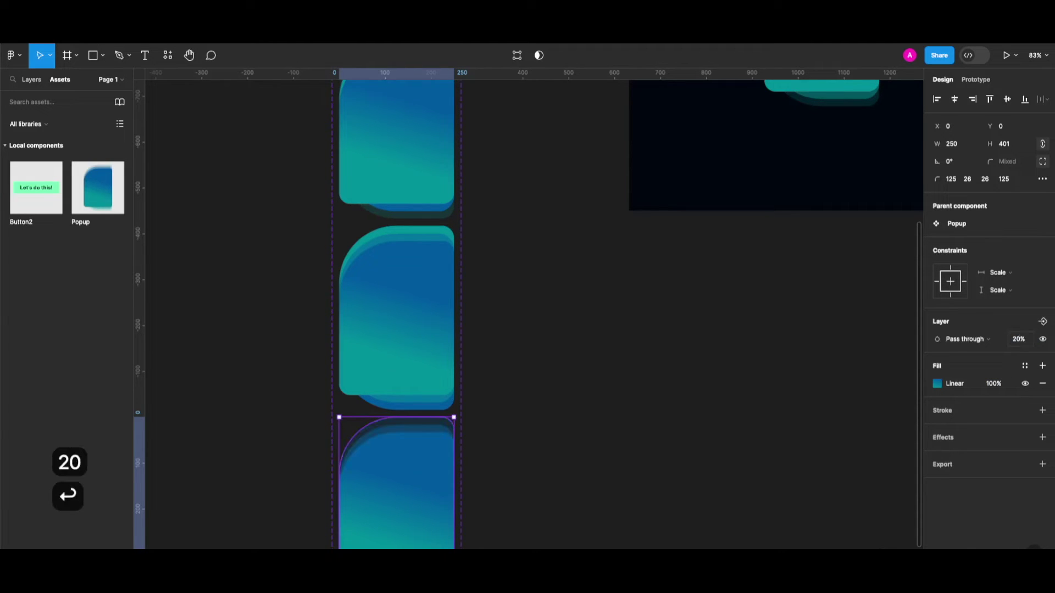
{"action": "left_click", "coordinate": [510, 405]}
Step: Connect Variant3 to Variant4 with an After delay interaction of 800 ms using Smart animate
{"action": "scroll", "coordinate": [476, 411], "scroll_direction": "up", "scroll_amount": 3}
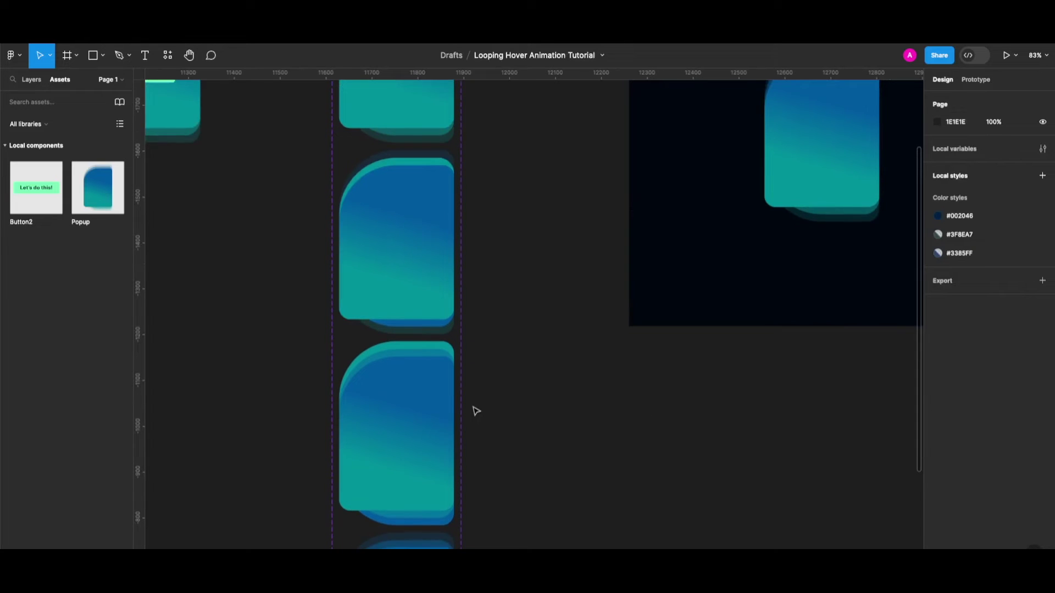
{"action": "scroll", "coordinate": [475, 410], "scroll_direction": "up", "scroll_amount": 3}
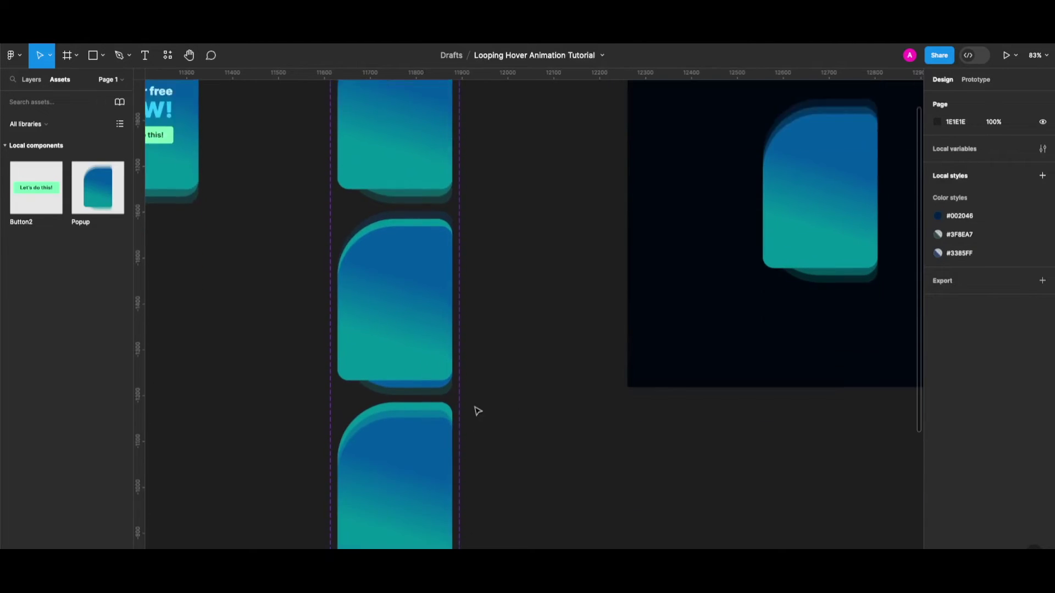
{"action": "scroll", "coordinate": [476, 411], "scroll_direction": "down", "scroll_amount": 6}
{"action": "left_click", "coordinate": [412, 328]}
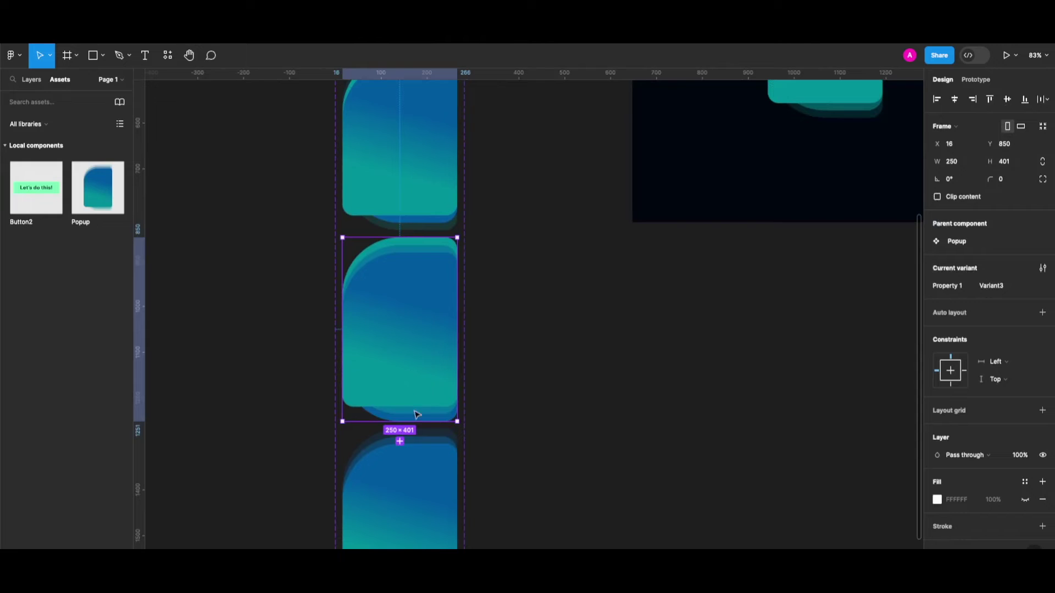
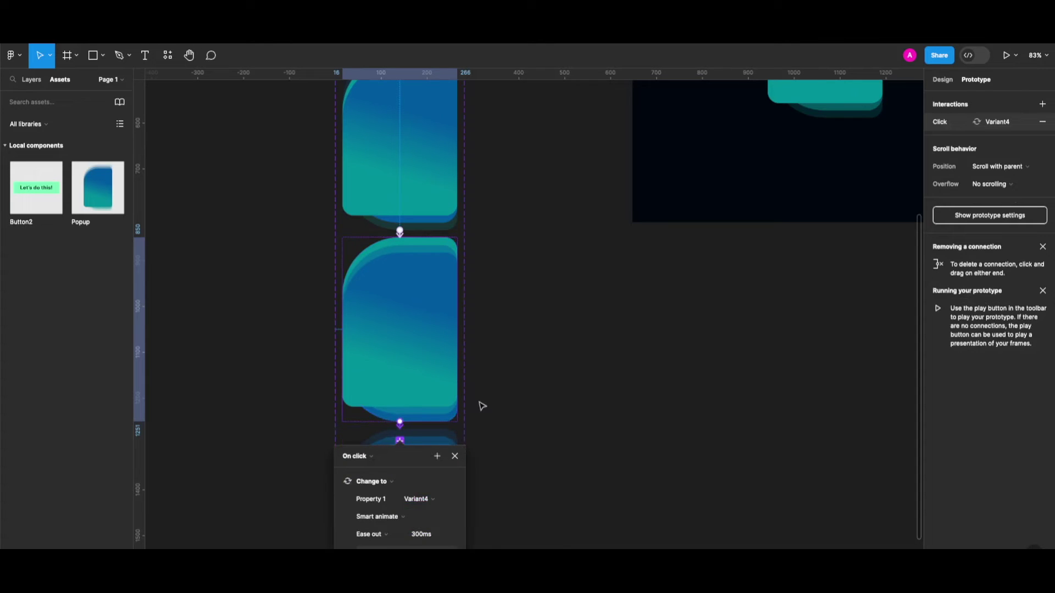
{"action": "scroll", "coordinate": [479, 409], "scroll_direction": "down", "scroll_amount": 2}
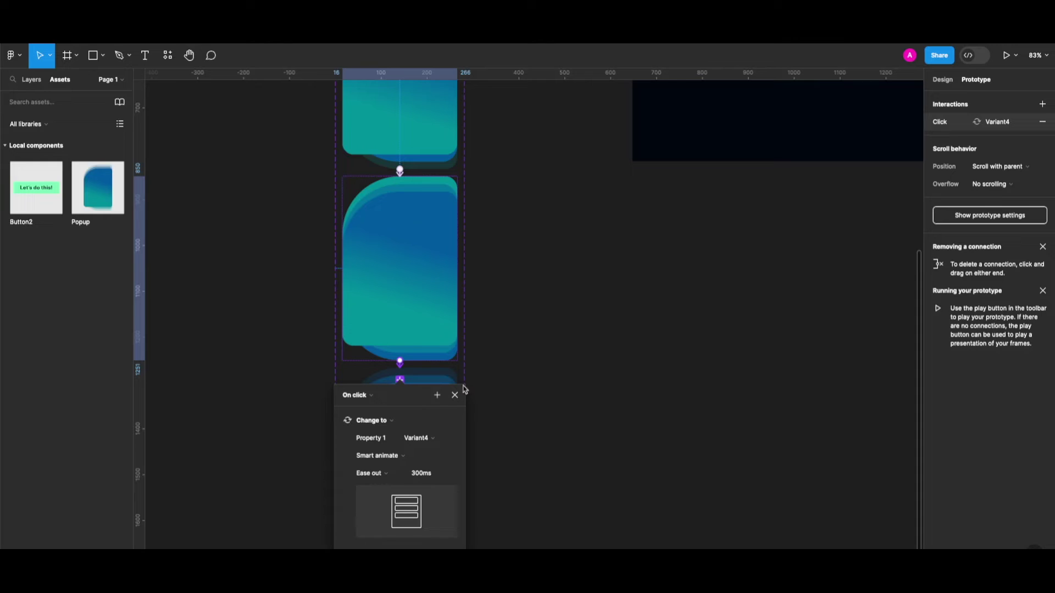
{"action": "left_click", "coordinate": [368, 399]}
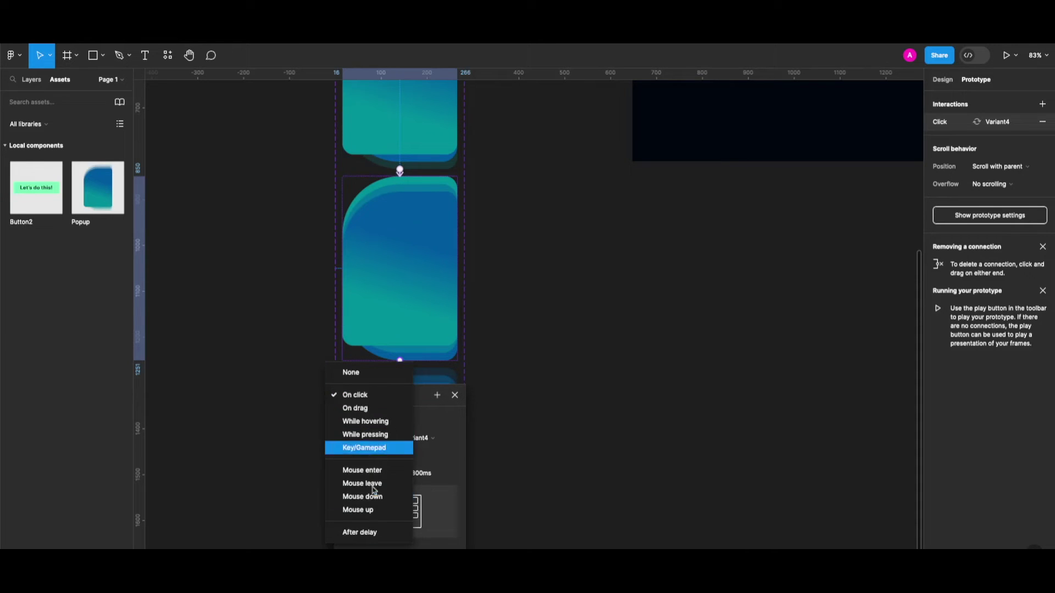
{"action": "left_click", "coordinate": [372, 533]}
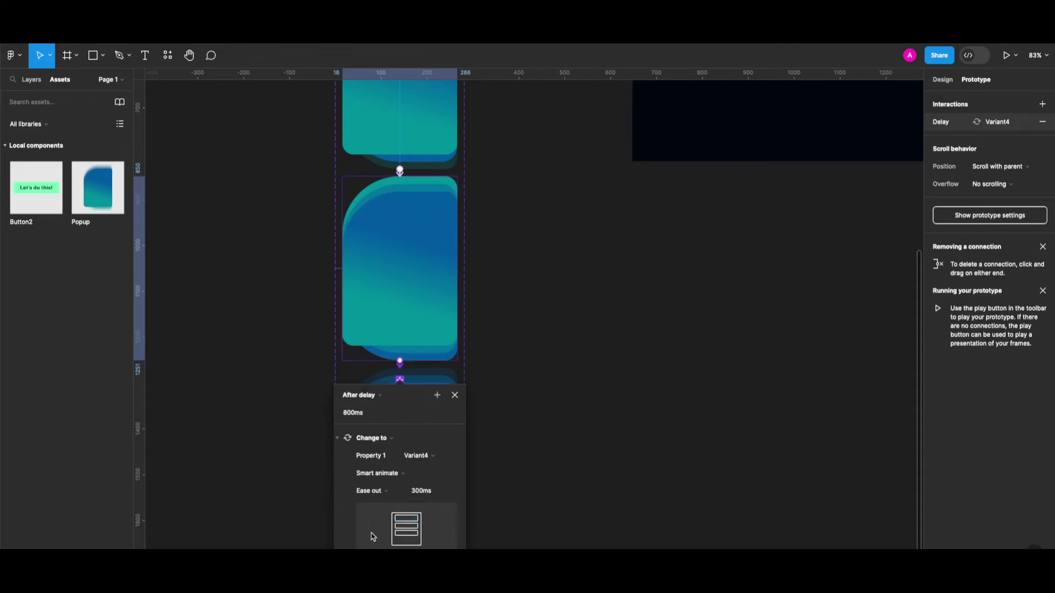
{"action": "scroll", "coordinate": [405, 438], "scroll_direction": "down", "scroll_amount": 2}
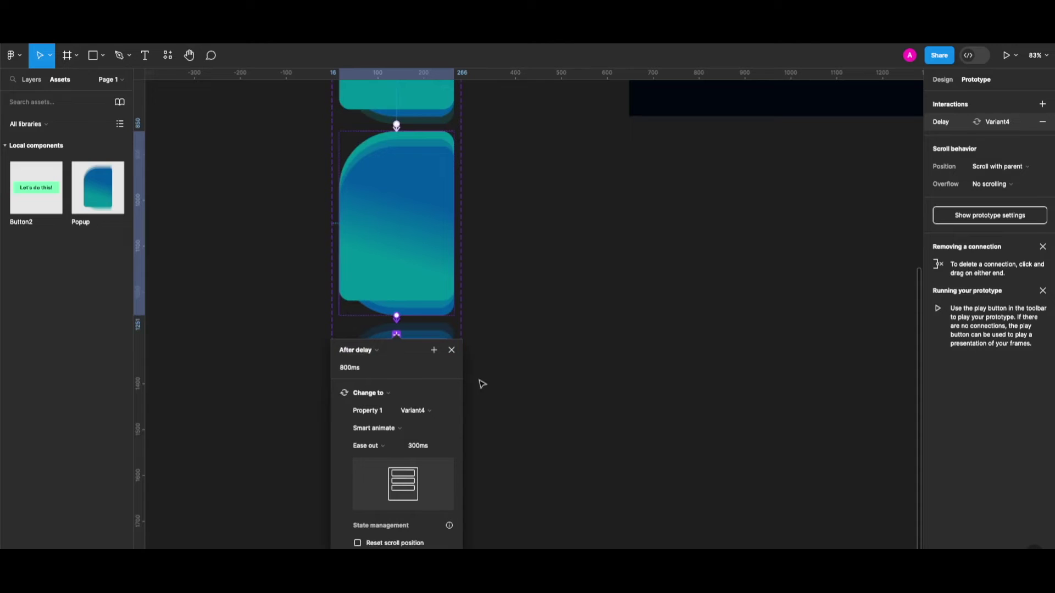
{"action": "left_click", "coordinate": [452, 351]}
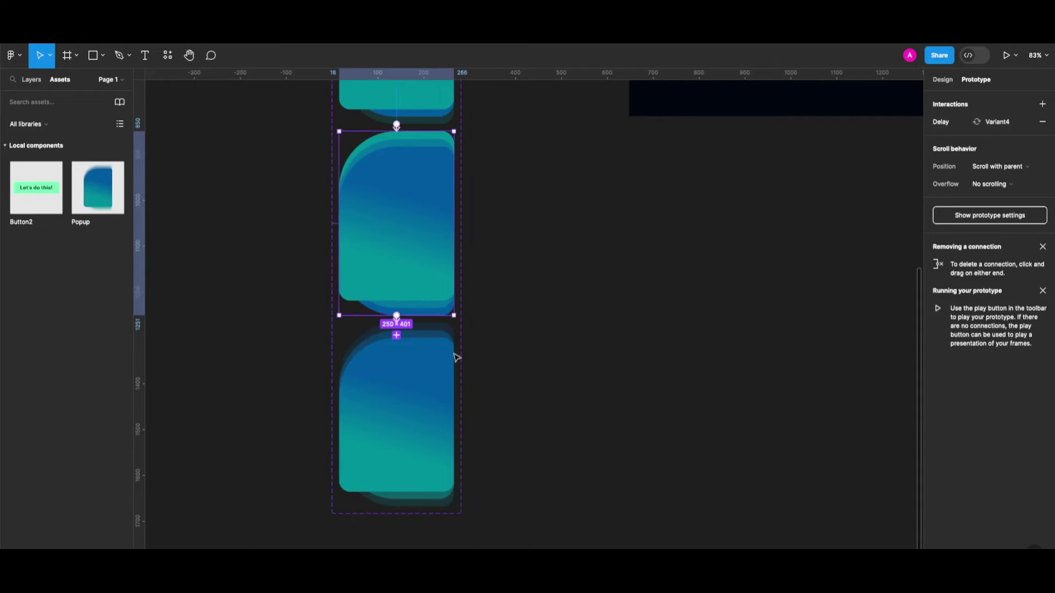
Step: Preview Frame 1 to test the hover sequence through Variant4, and close the preview
{"action": "scroll", "coordinate": [531, 433], "scroll_direction": "up", "scroll_amount": 3}
{"action": "scroll", "coordinate": [531, 434], "scroll_direction": "right", "scroll_amount": 3}
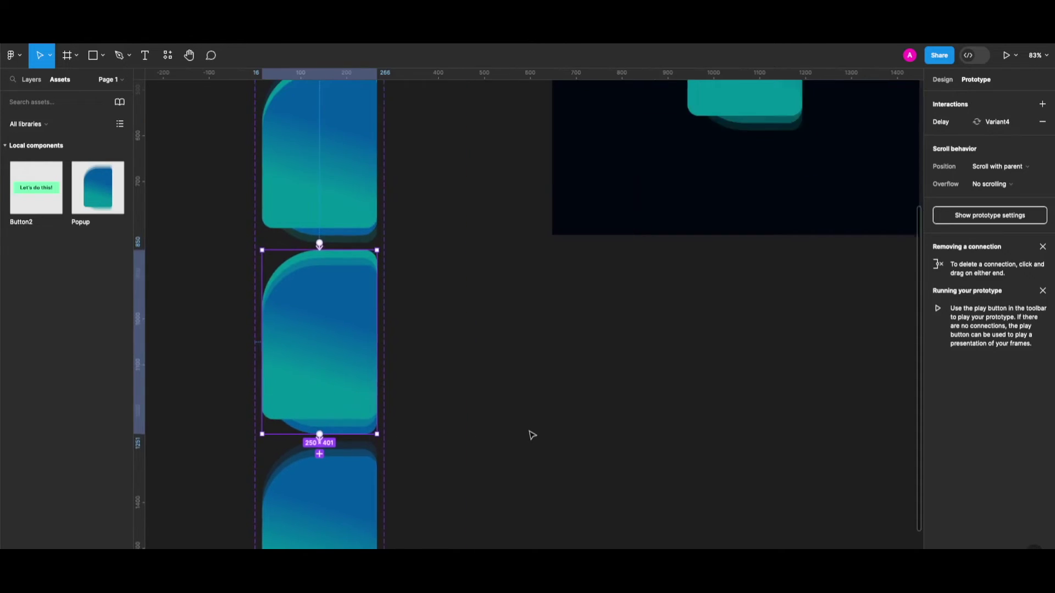
{"action": "scroll", "coordinate": [531, 434], "scroll_direction": "up", "scroll_amount": 5}
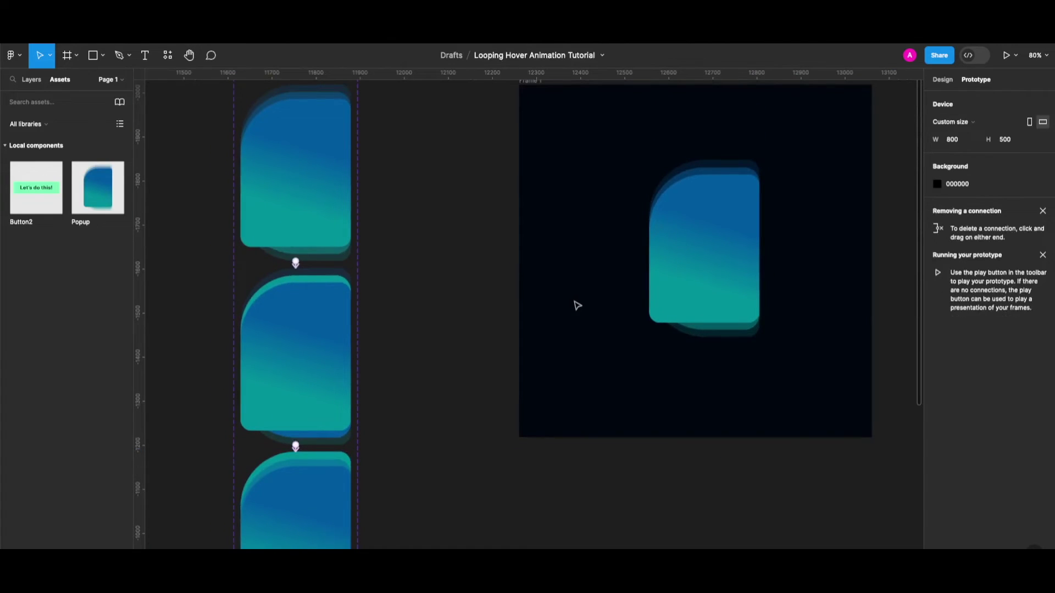
{"action": "left_click", "coordinate": [577, 306]}
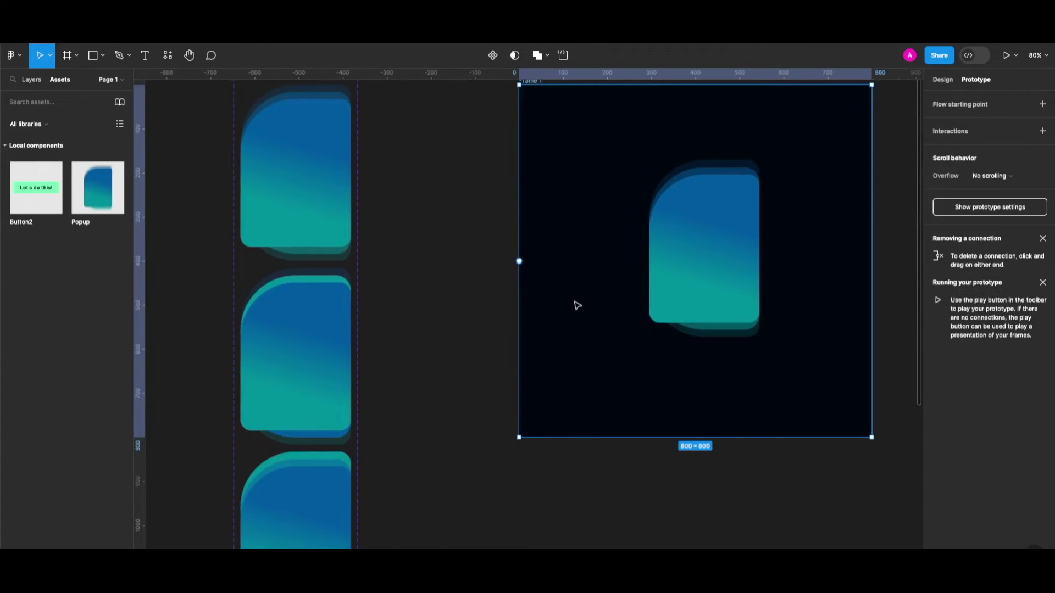
{"action": "key", "text": "shift+space"}
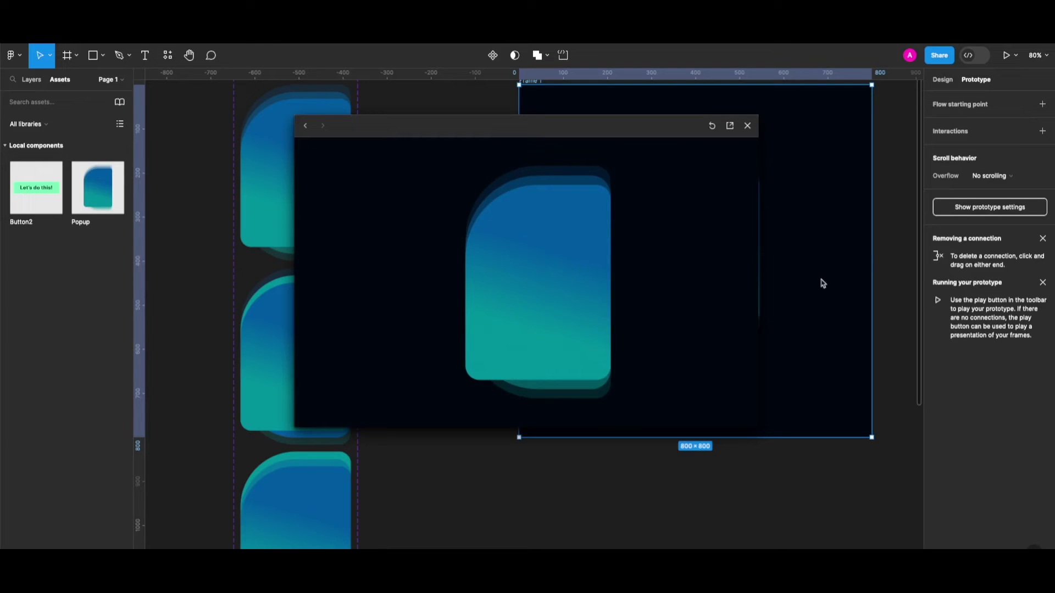
{"action": "left_click", "coordinate": [747, 125]}
Step: Connect Variant4 back to Variant2 with an After delay interaction of 800 ms using Smart animate
{"action": "scroll", "coordinate": [466, 456], "scroll_direction": "down", "scroll_amount": 5}
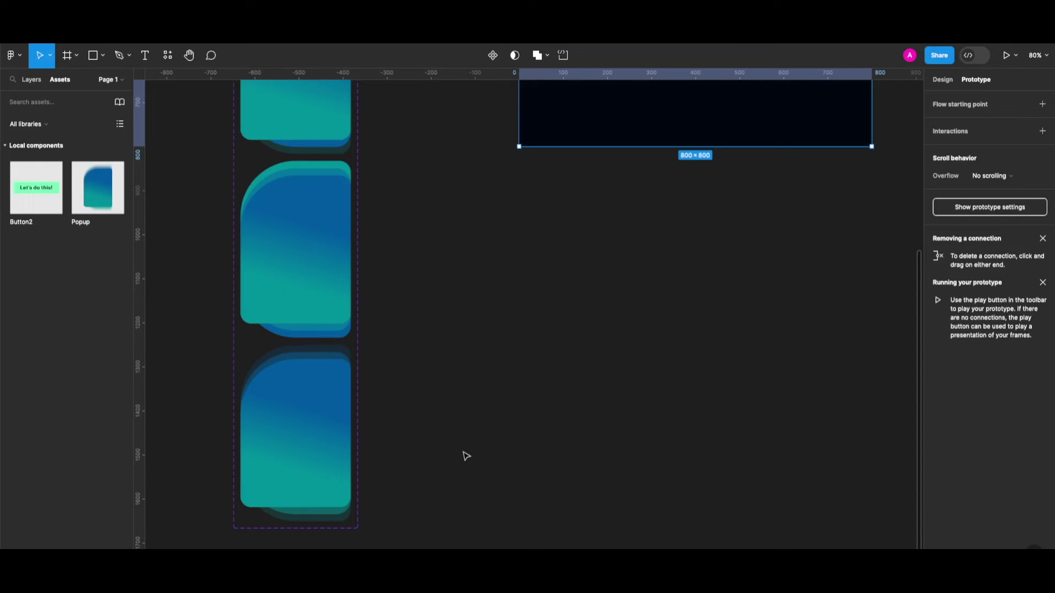
{"action": "left_click", "coordinate": [276, 432]}
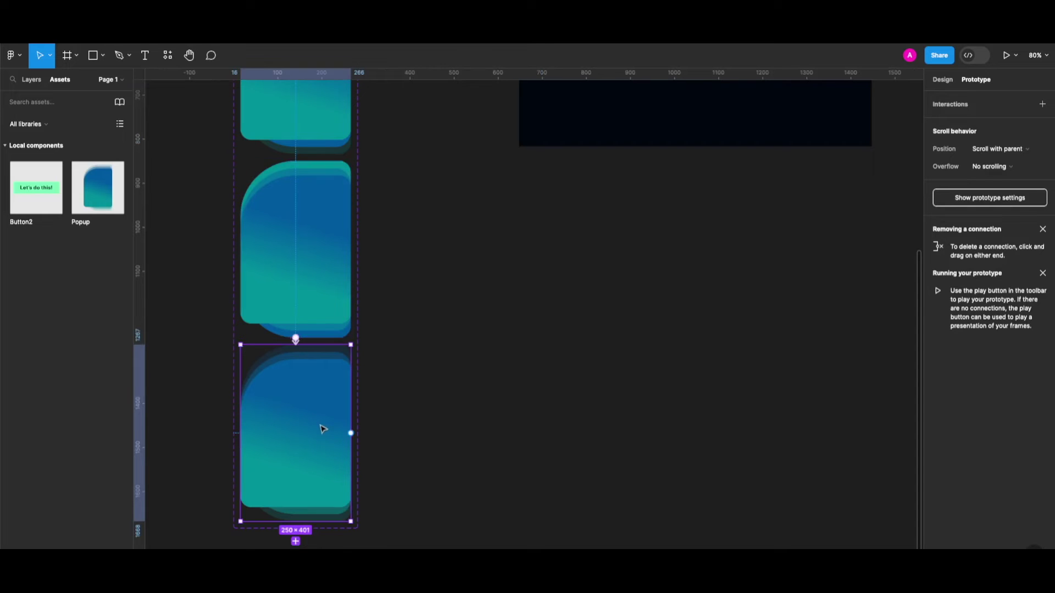
{"action": "scroll", "coordinate": [313, 455], "scroll_direction": "down", "scroll_amount": 5}
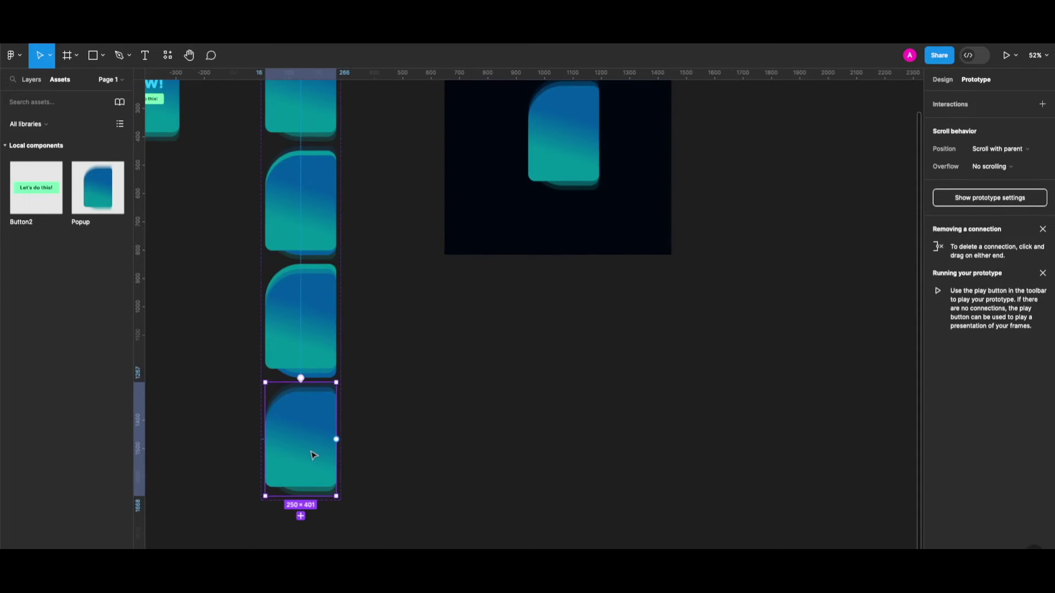
{"action": "scroll", "coordinate": [313, 455], "scroll_direction": "down", "scroll_amount": 2}
{"action": "scroll", "coordinate": [313, 455], "scroll_direction": "up", "scroll_amount": 3}
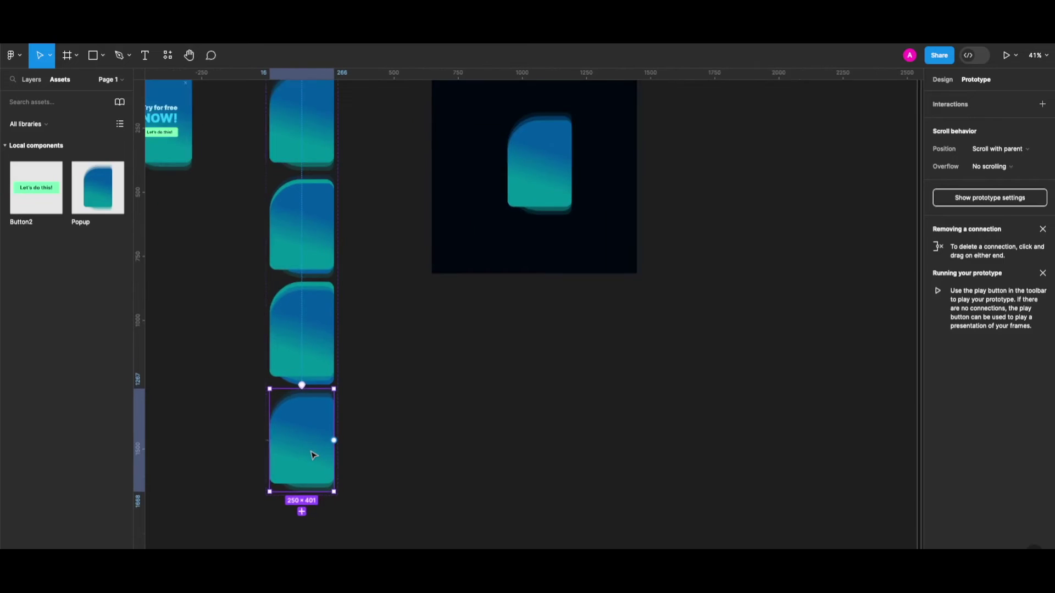
{"action": "scroll", "coordinate": [314, 455], "scroll_direction": "down", "scroll_amount": 3}
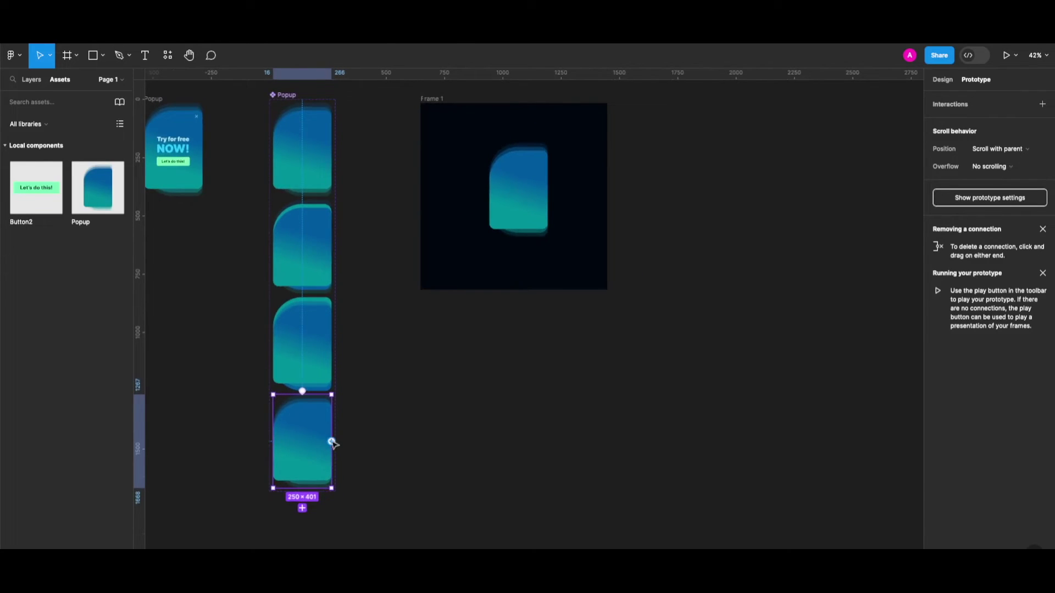
{"action": "left_click_drag", "start_coordinate": [331, 442], "coordinate": [315, 277]}
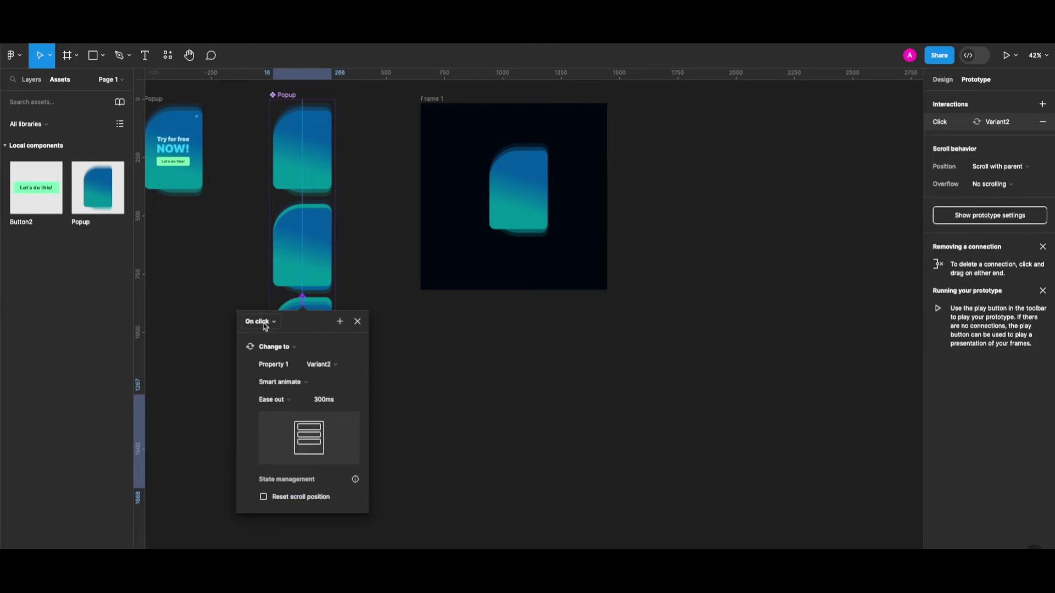
{"action": "left_click", "coordinate": [260, 322]}
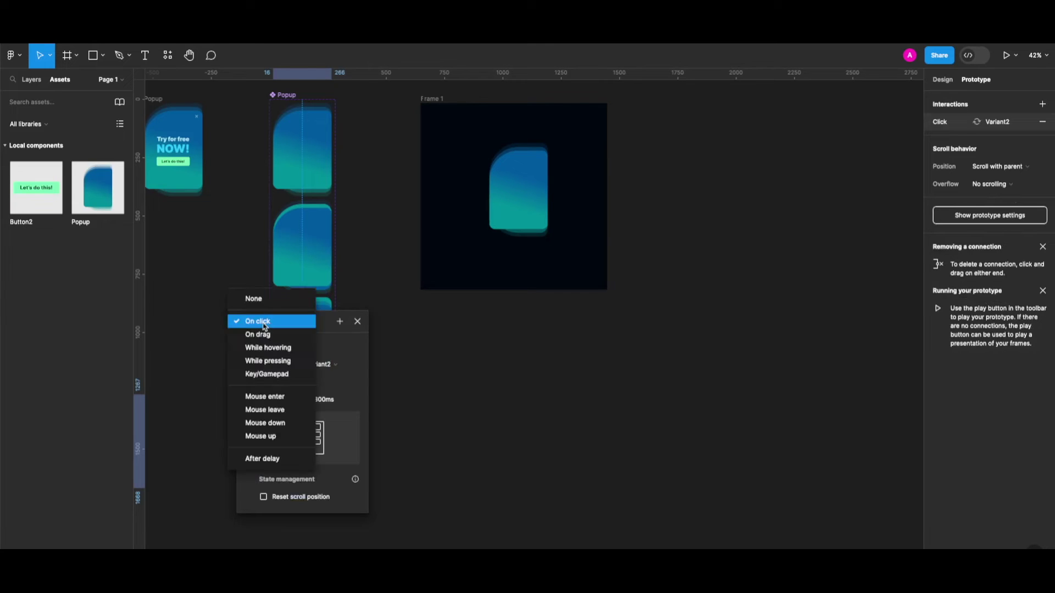
{"action": "left_click", "coordinate": [259, 460]}
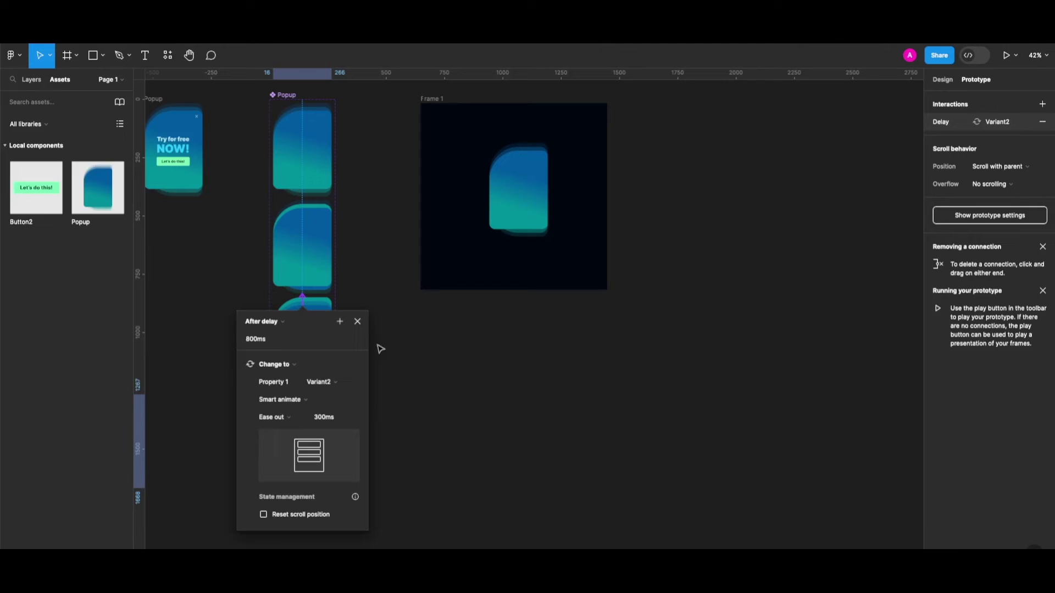
Step: Preview Frame 1 to test the looping hover animation, and close the preview
{"action": "left_click", "coordinate": [358, 323]}
{"action": "scroll", "coordinate": [395, 401], "scroll_direction": "up", "scroll_amount": 2}
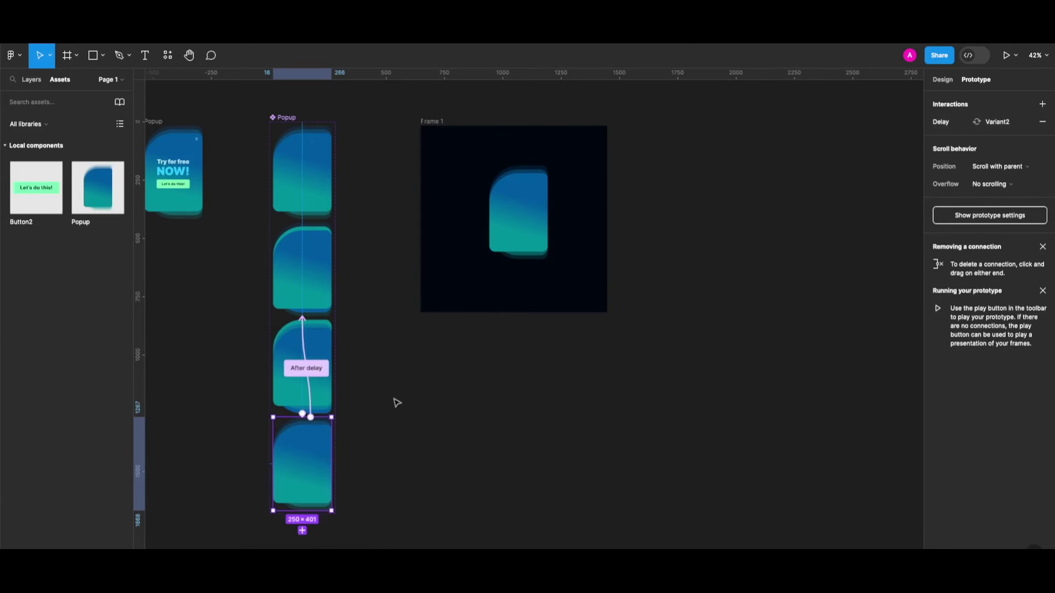
{"action": "left_click", "coordinate": [451, 310]}
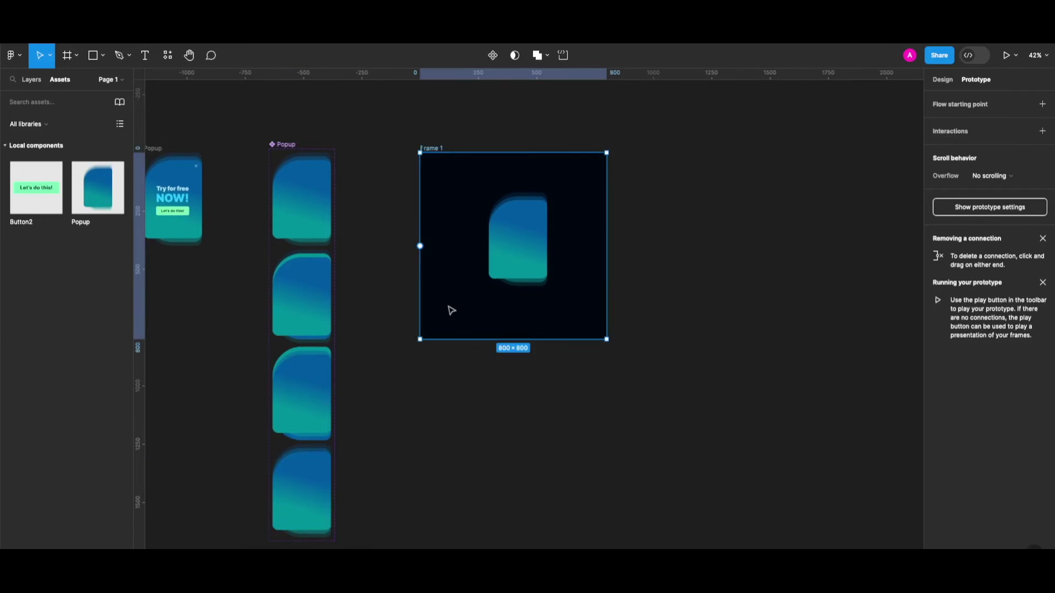
{"action": "key", "text": "shift+space"}
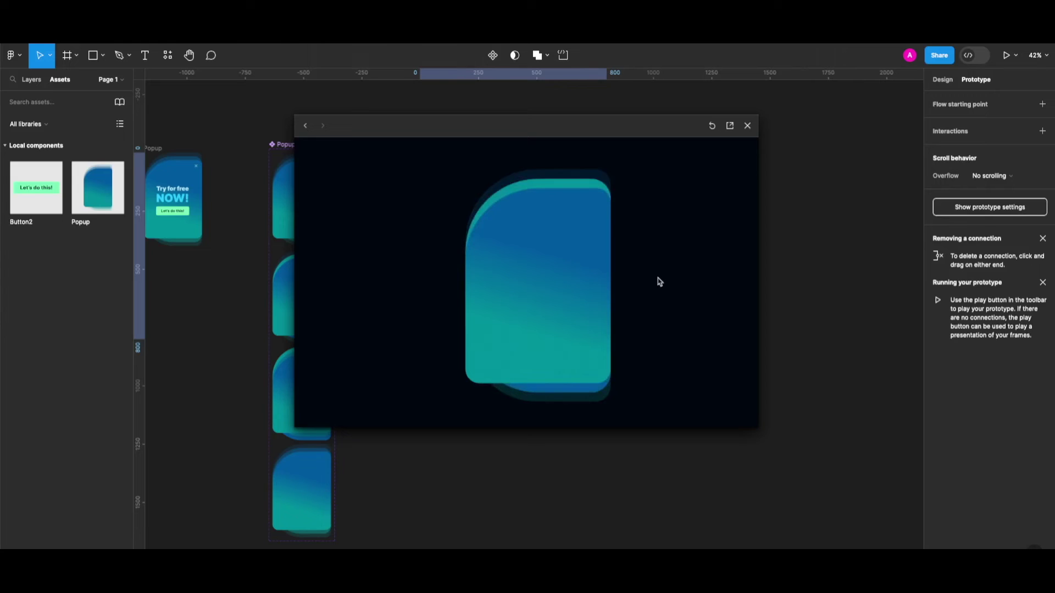
{"action": "left_click", "coordinate": [747, 125]}
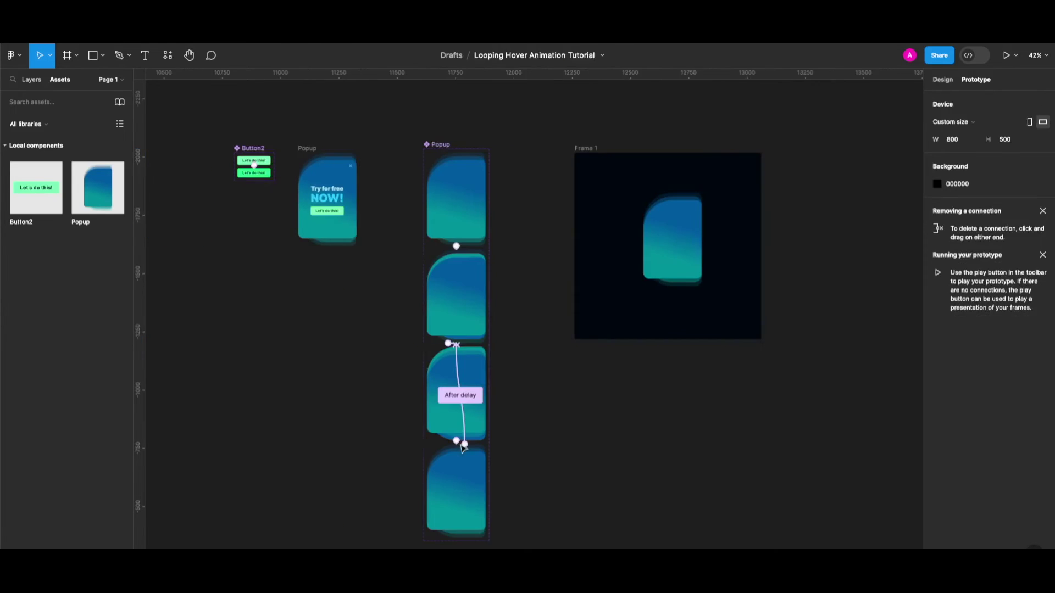
Step: Connect Variant2 back to the Default variant with a Mouse leave interaction using Smart animate
{"action": "left_click", "coordinate": [469, 296]}
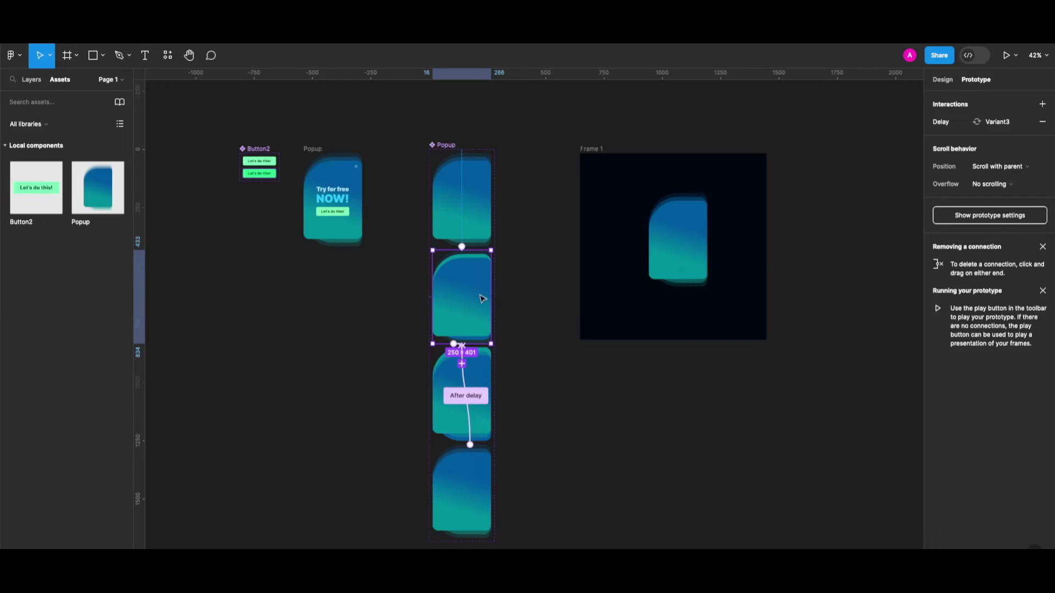
{"action": "left_click_drag", "start_coordinate": [490, 305], "coordinate": [491, 227]}
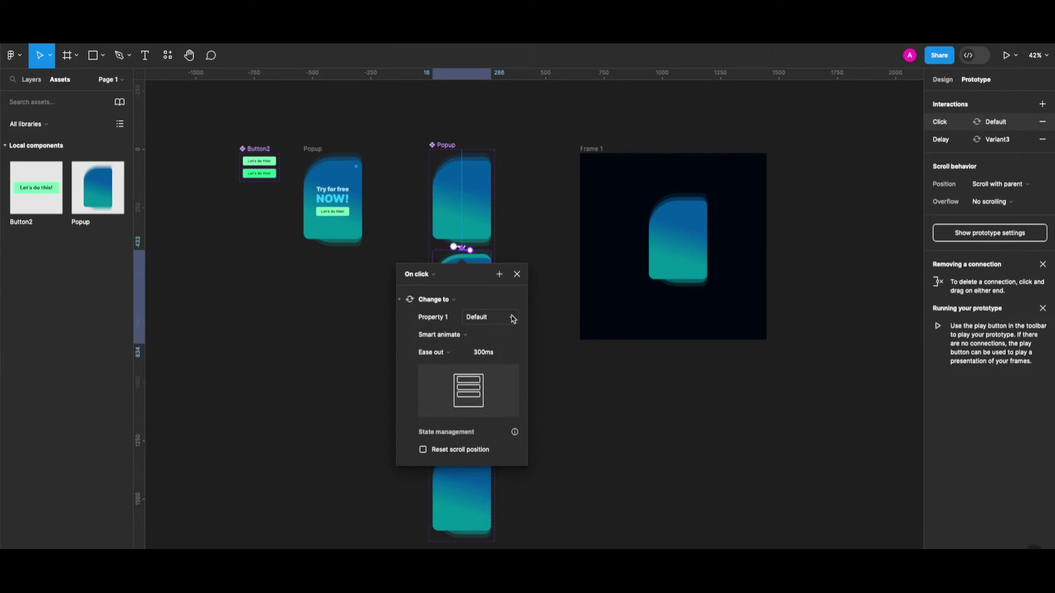
{"action": "left_click", "coordinate": [433, 274]}
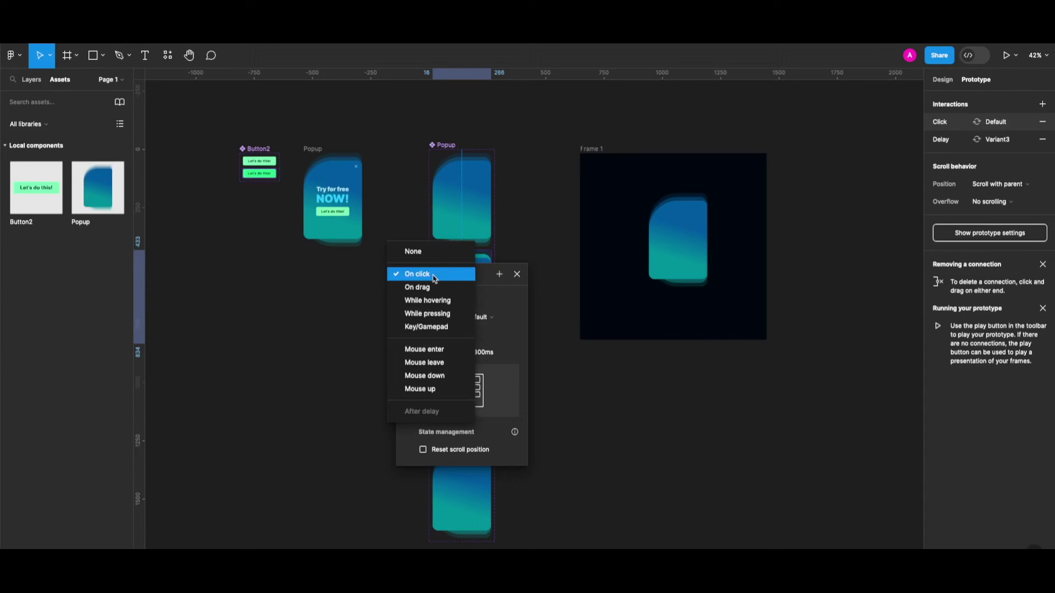
{"action": "left_click", "coordinate": [449, 367]}
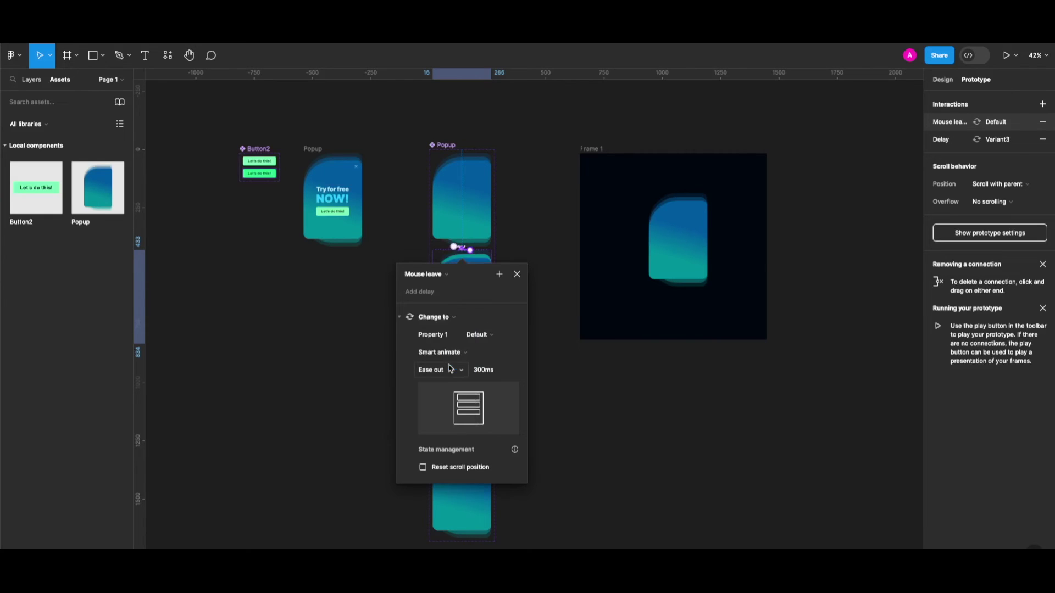
{"action": "left_click", "coordinate": [517, 274]}
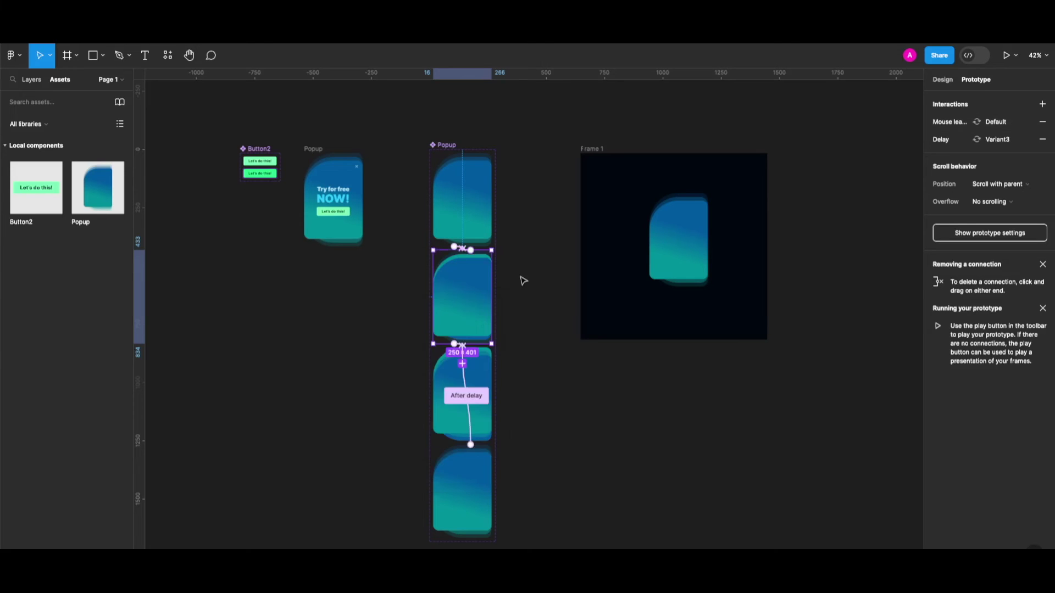
Step: Connect Variant3 back to the Default variant with a Mouse leave interaction using Smart animate
{"action": "scroll", "coordinate": [480, 348], "scroll_direction": "down", "scroll_amount": 1}
{"action": "left_click", "coordinate": [480, 348]}
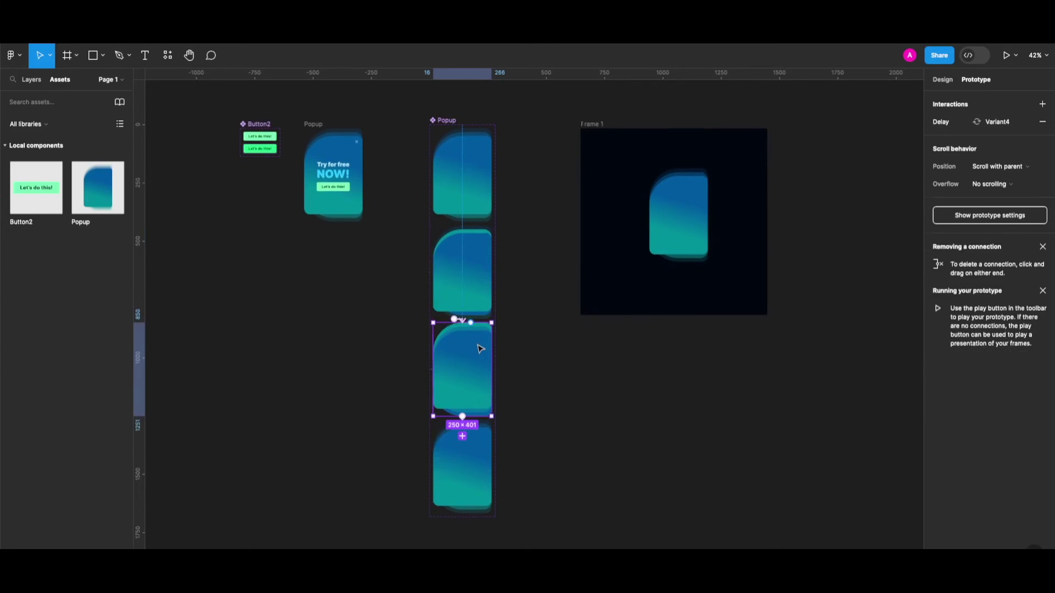
{"action": "left_click_drag", "start_coordinate": [491, 369], "coordinate": [470, 211]}
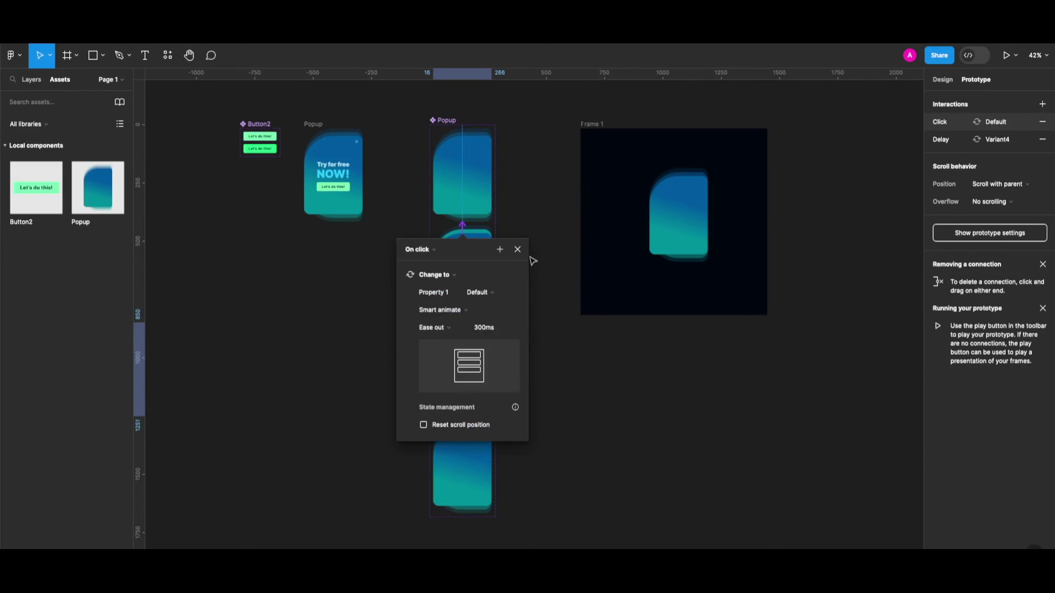
{"action": "left_click", "coordinate": [419, 249]}
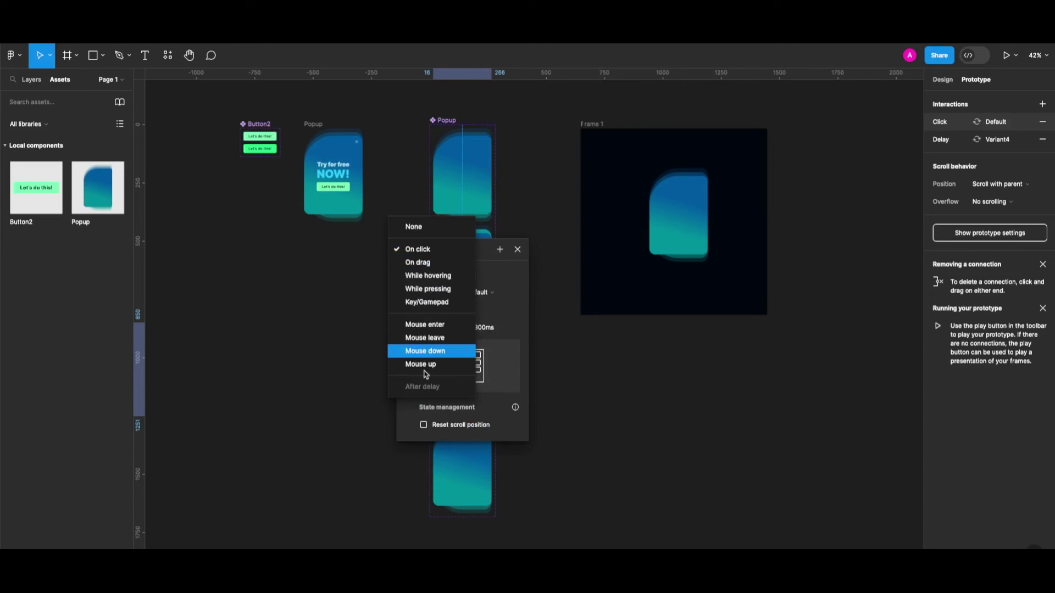
{"action": "left_click", "coordinate": [439, 337]}
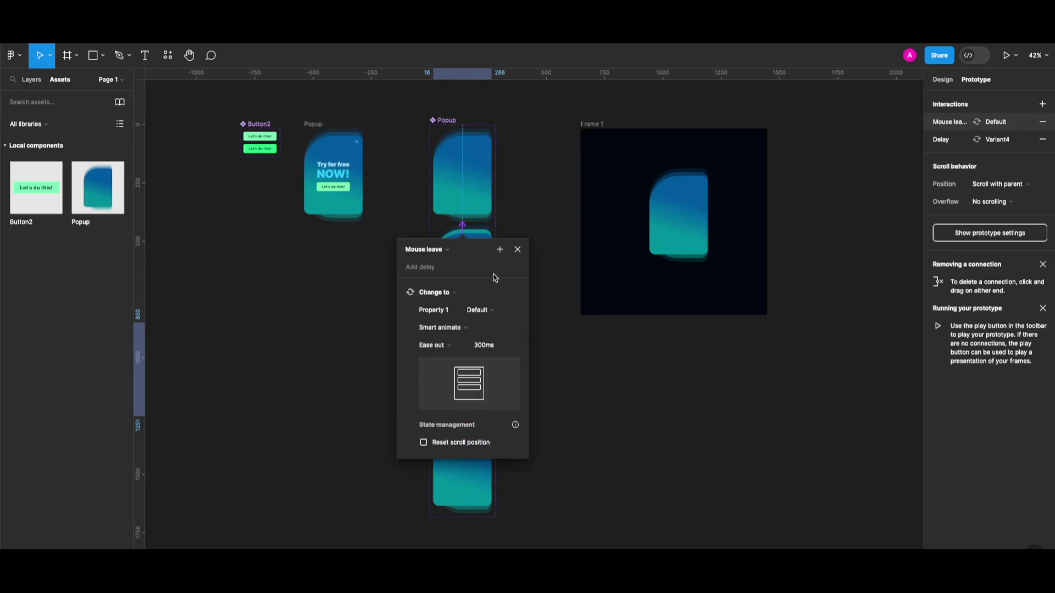
{"action": "left_click", "coordinate": [517, 251]}
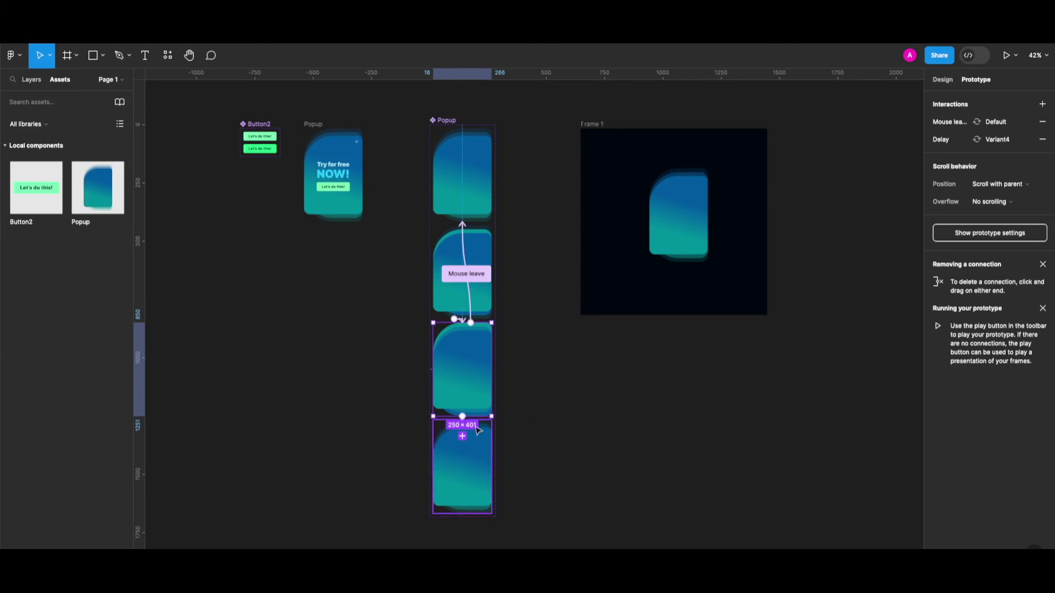
Step: Connect Variant4 back to the Default variant with a Mouse leave interaction using Smart animate
{"action": "left_click", "coordinate": [471, 459]}
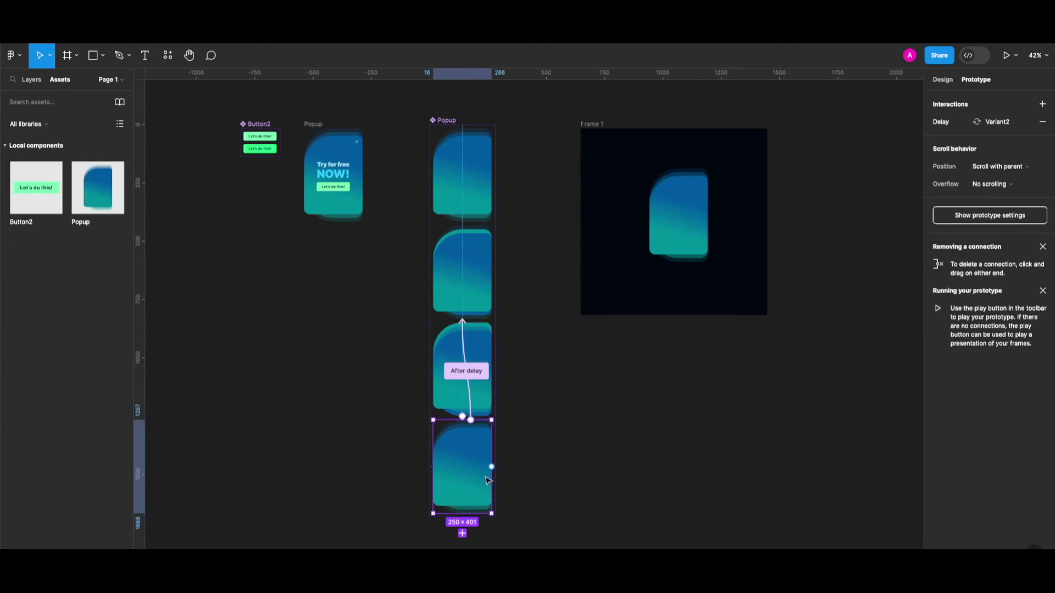
{"action": "left_click_drag", "start_coordinate": [492, 467], "coordinate": [464, 199]}
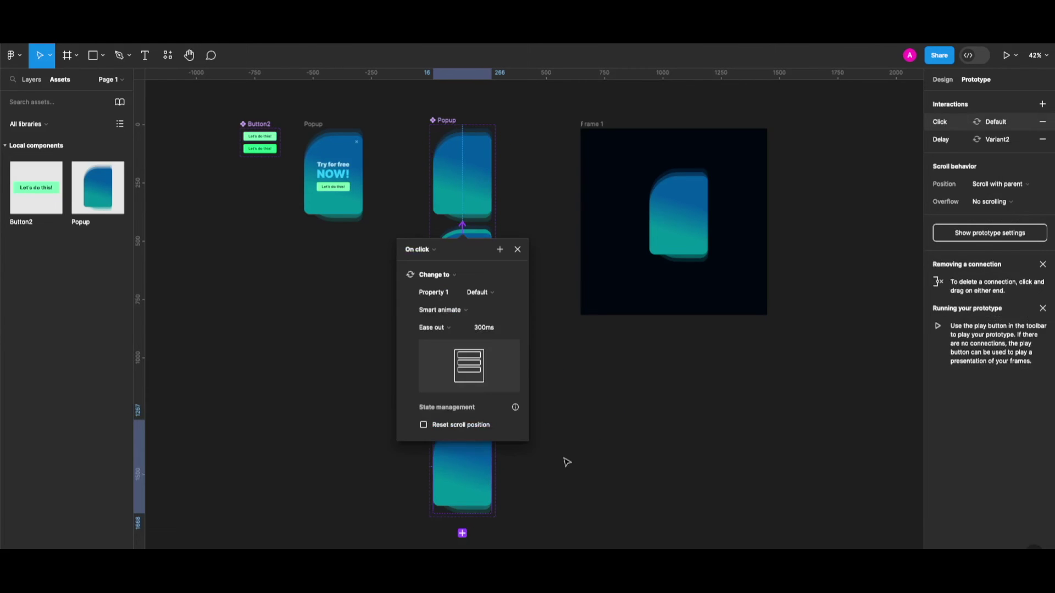
{"action": "left_click", "coordinate": [414, 251]}
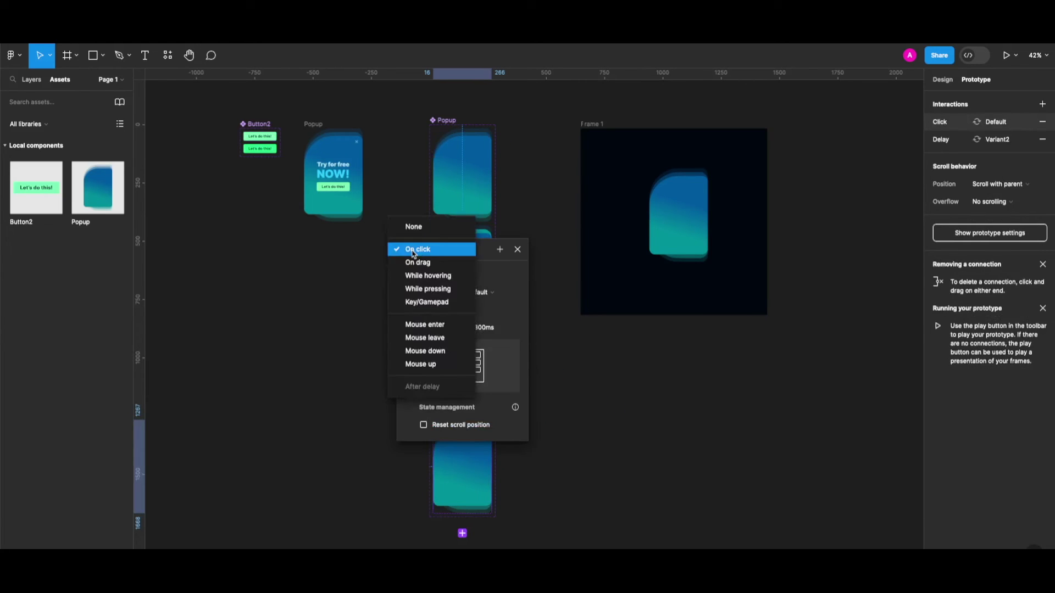
{"action": "left_click", "coordinate": [439, 338]}
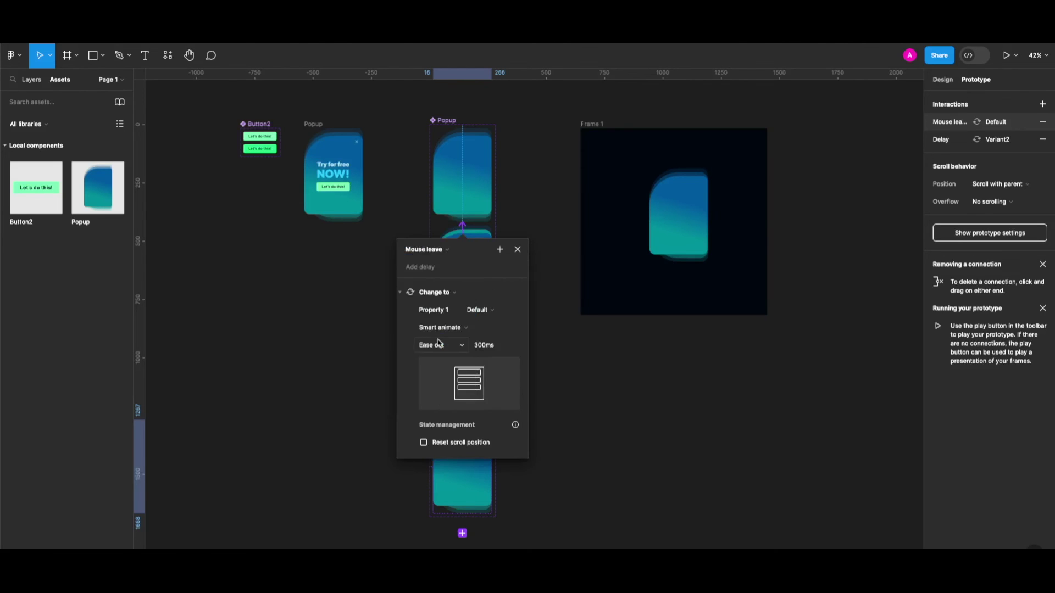
{"action": "left_click", "coordinate": [518, 251]}
Step: Preview Frame 1 to test that the popup resets when the pointer leaves, and close the preview
{"action": "scroll", "coordinate": [550, 302], "scroll_direction": "right", "scroll_amount": 2}
{"action": "left_click", "coordinate": [554, 277]}
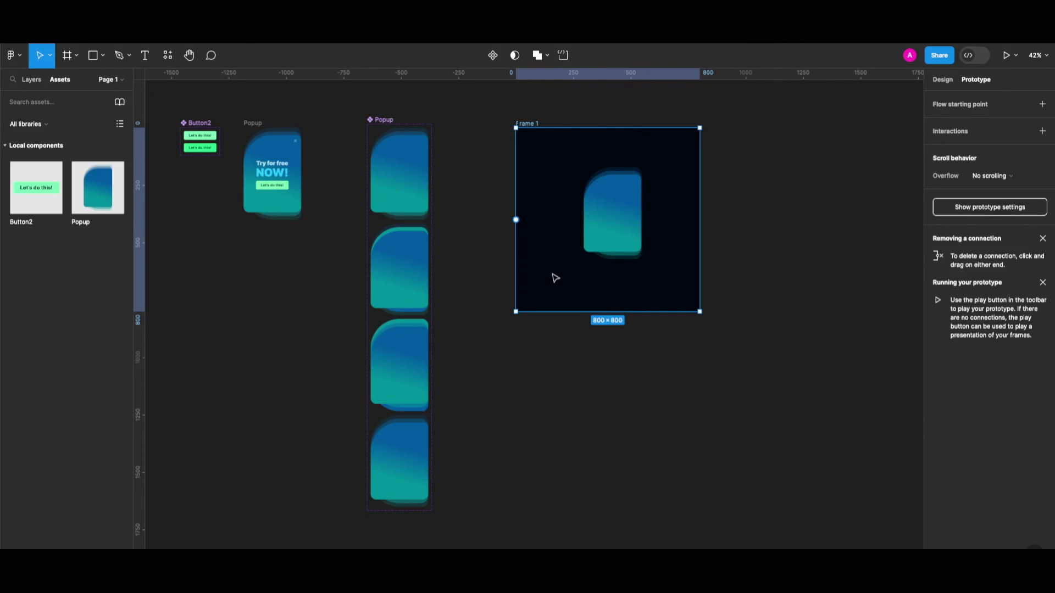
{"action": "key", "text": "shift+space"}
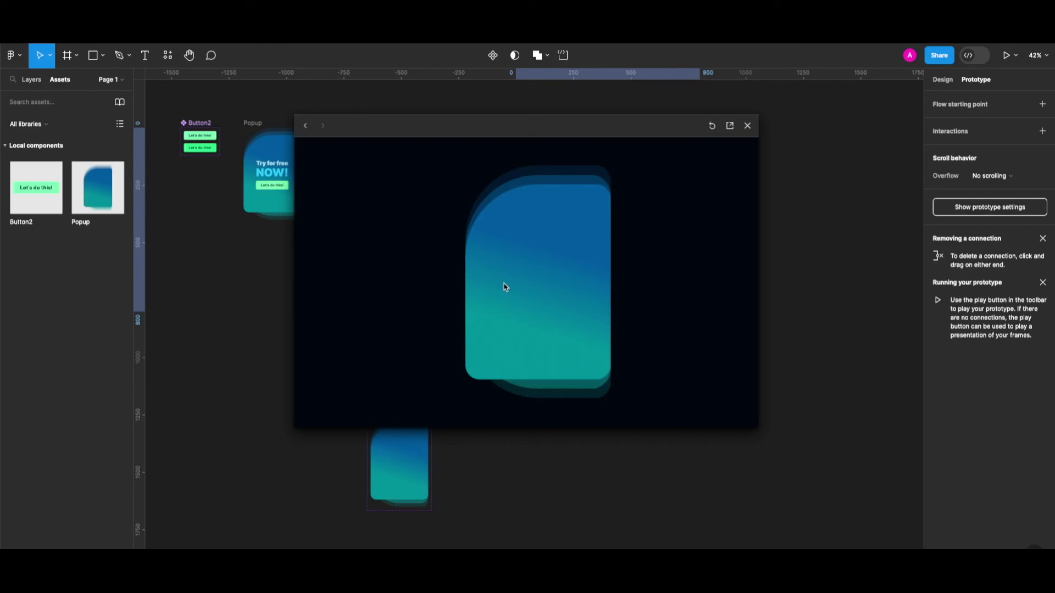
{"action": "key", "text": "Escape"}
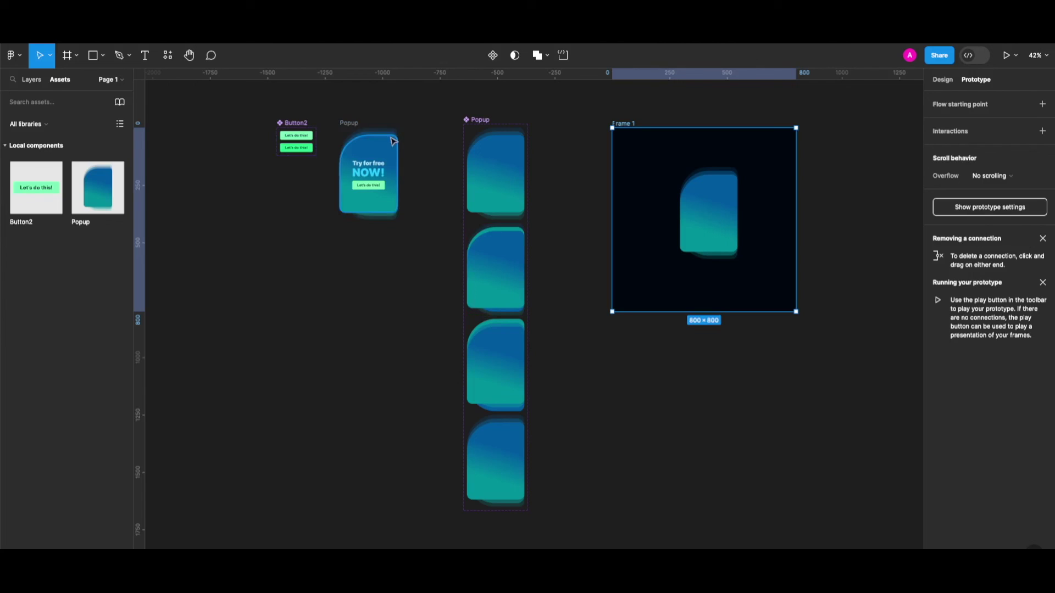
Step: Copy the close icon, the "Try for free NOW!" text and the "Let's do this!" button from the original Popup design
{"action": "key", "text": "Escape"}
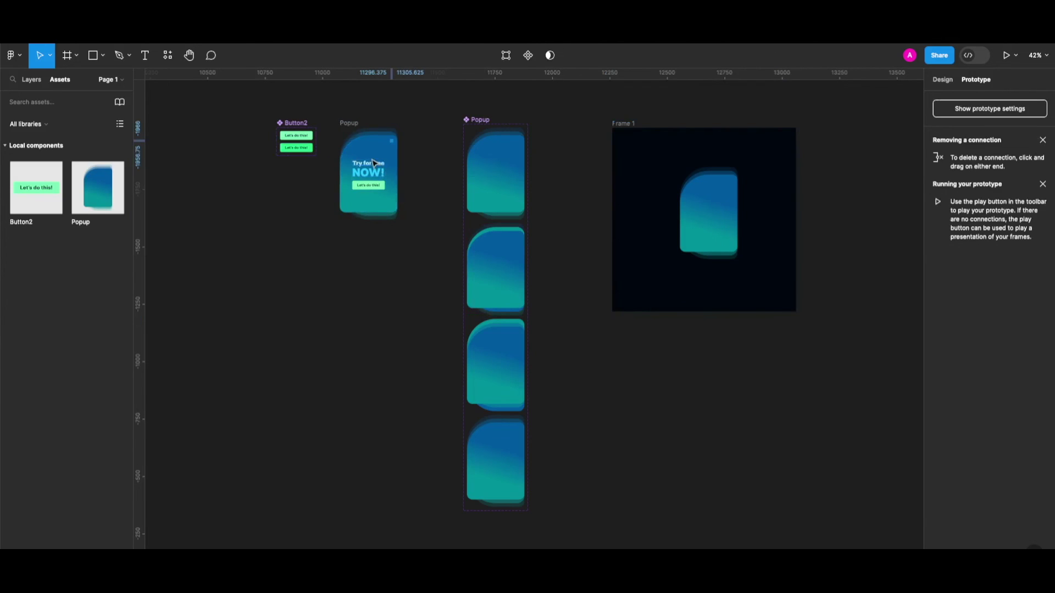
{"action": "scroll", "coordinate": [384, 170], "scroll_direction": "up", "scroll_amount": 3}
{"action": "left_click", "coordinate": [378, 181]}
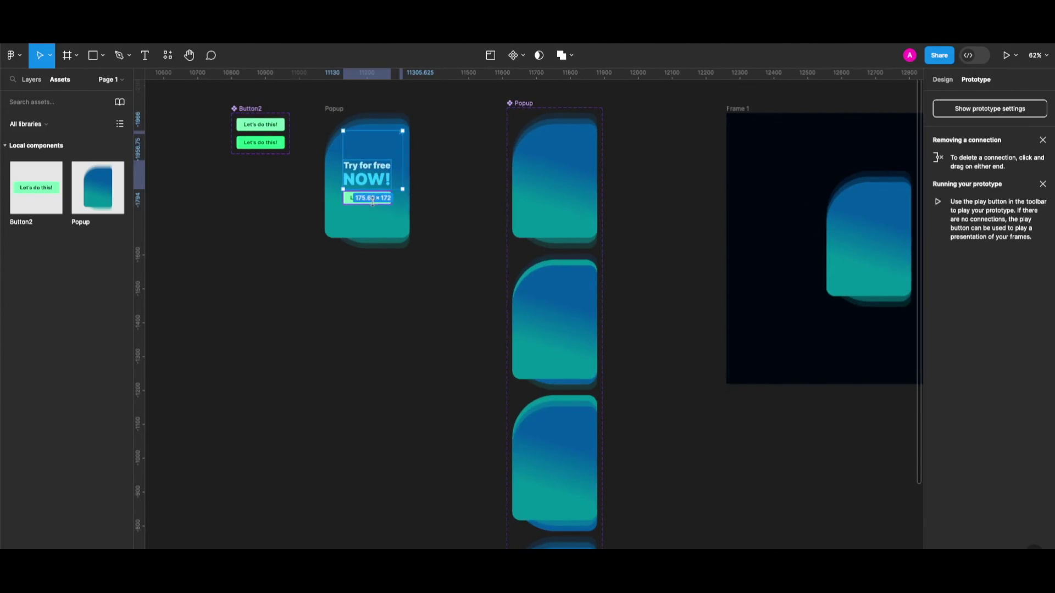
{"action": "left_click_drag", "start_coordinate": [373, 203], "coordinate": [375, 203]}
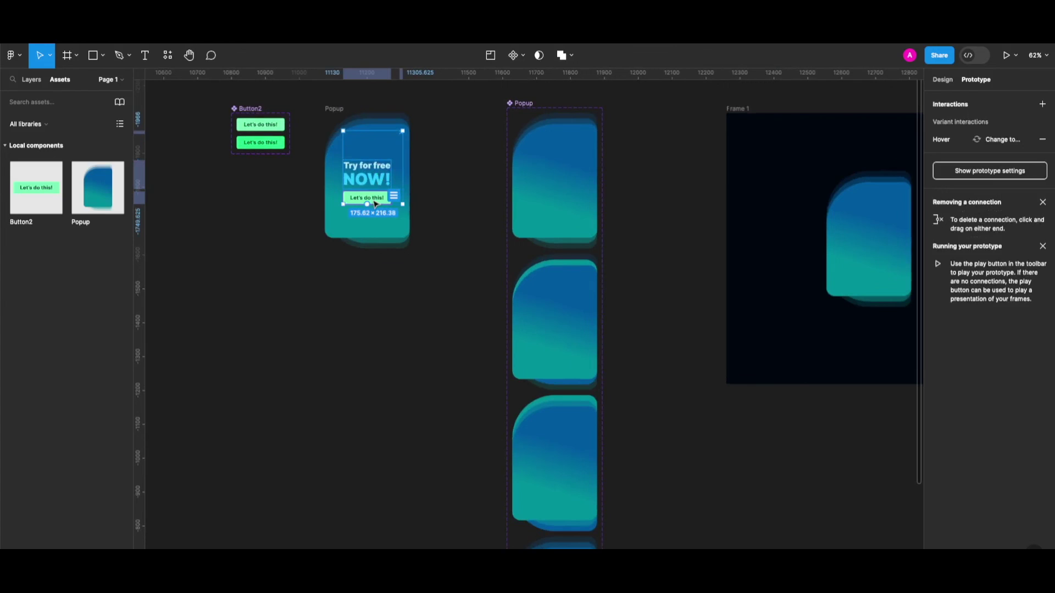
{"action": "key", "text": "super+c"}
Step: Paste the copied icon, text and button into Frame 1 and position them over the popup instance
{"action": "scroll", "coordinate": [653, 329], "scroll_direction": "right", "scroll_amount": 2}
{"action": "scroll", "coordinate": [652, 330], "scroll_direction": "right", "scroll_amount": 5}
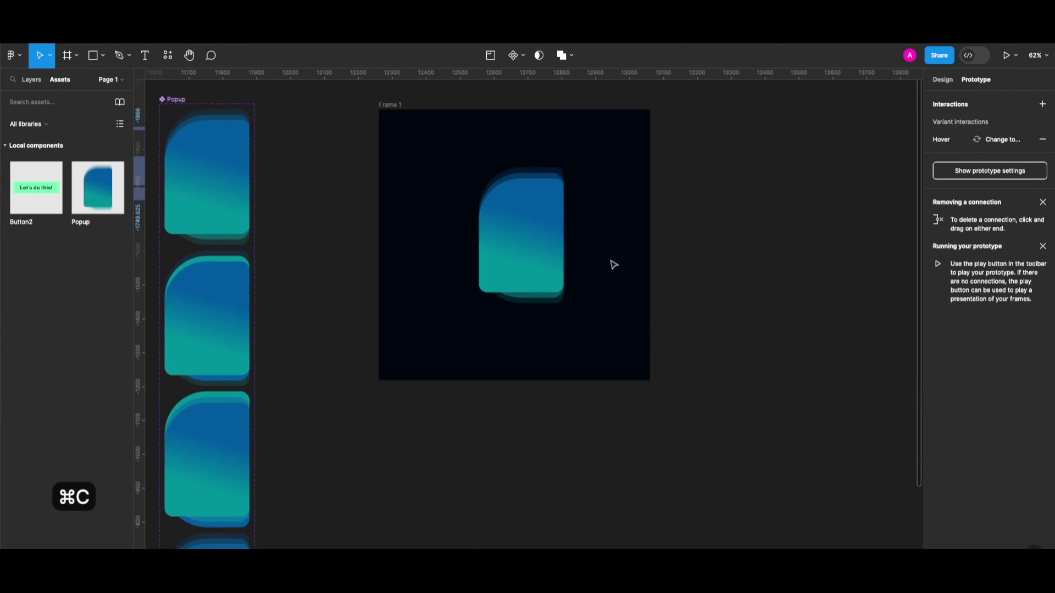
{"action": "left_click", "coordinate": [612, 265]}
{"action": "scroll", "coordinate": [612, 266], "scroll_direction": "up", "scroll_amount": 3}
{"action": "key", "text": "super+v"}
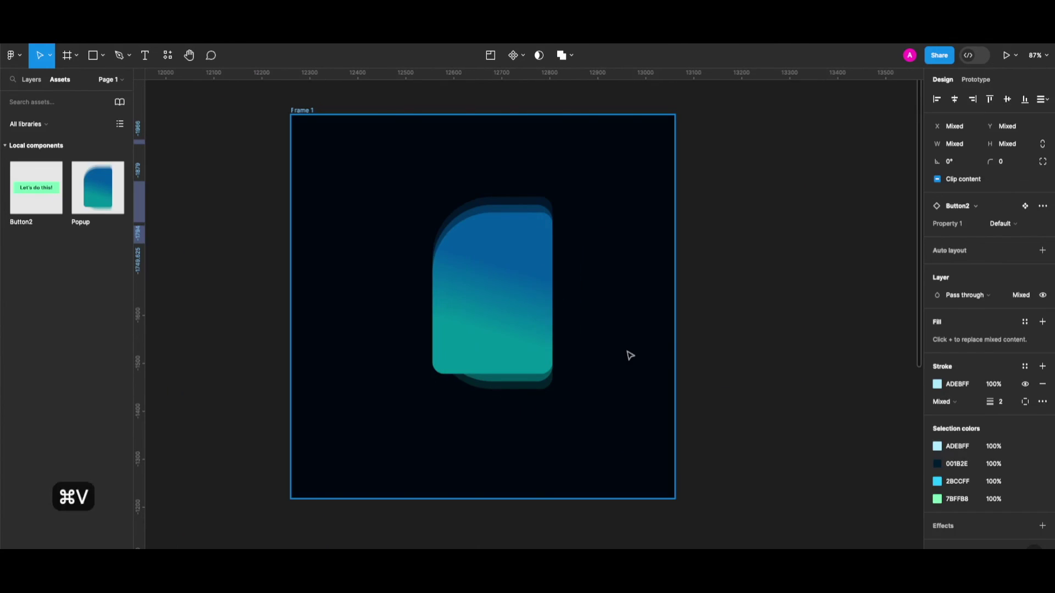
{"action": "left_click_drag", "start_coordinate": [535, 324], "coordinate": [508, 277]}
Step: Preview Frame 1 with the popup's text, button and close icon in place
{"action": "left_click", "coordinate": [386, 421]}
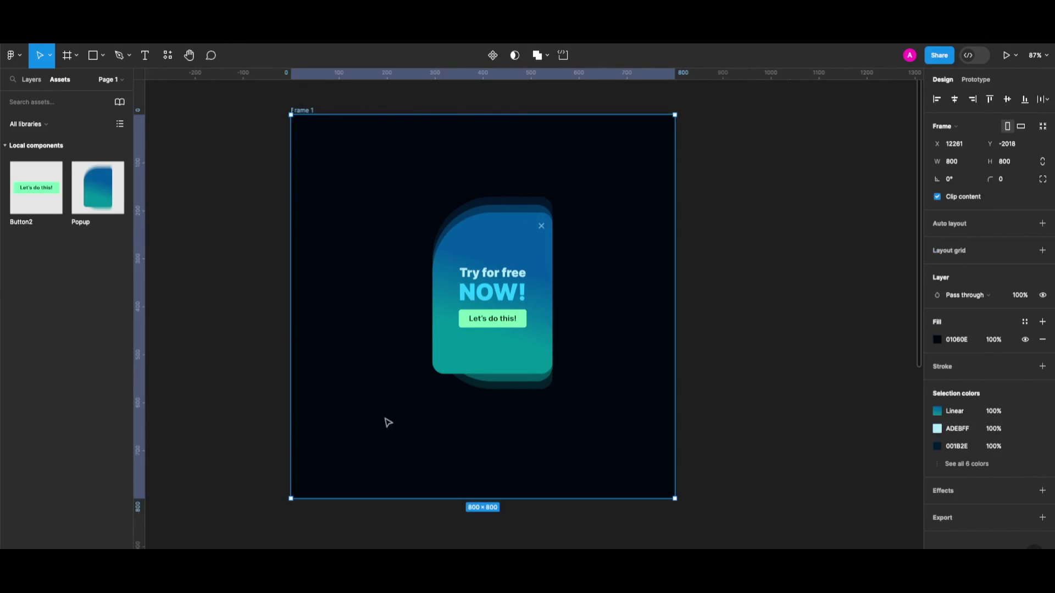
{"action": "key", "text": "shift+space"}
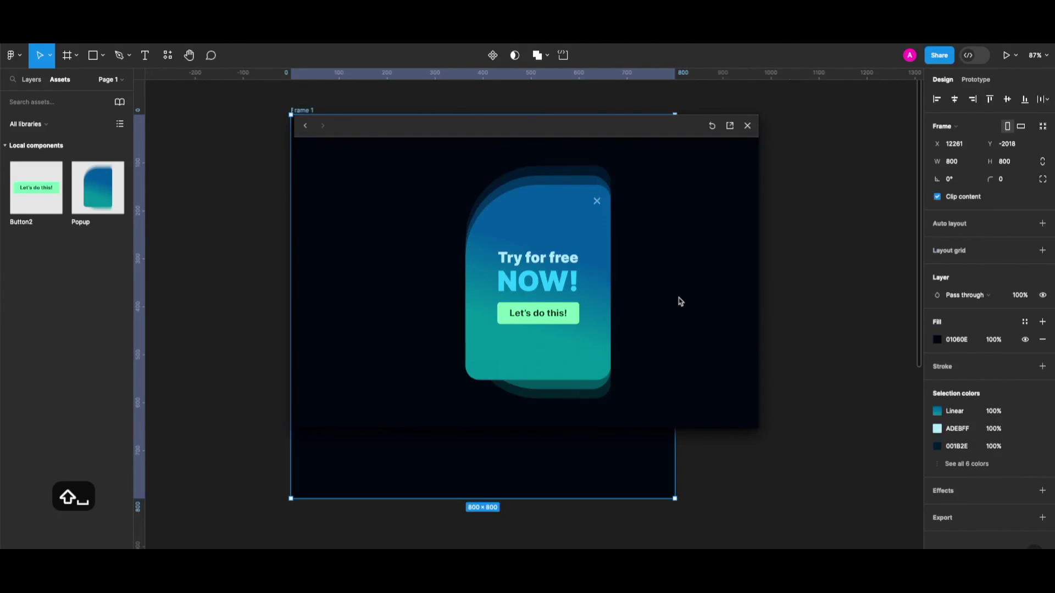